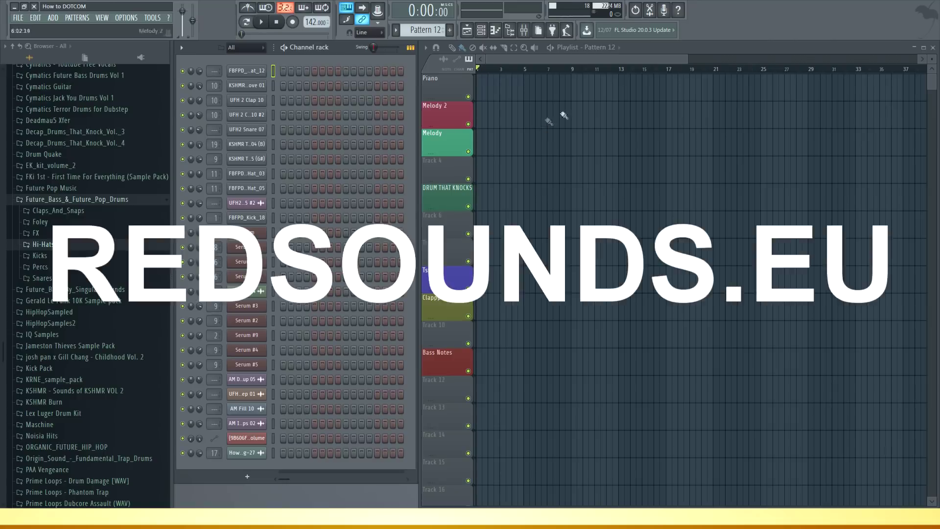
Open the Serum #8 channel's instrument and inspect its BS - Mello2 preset
left_click(256, 261)
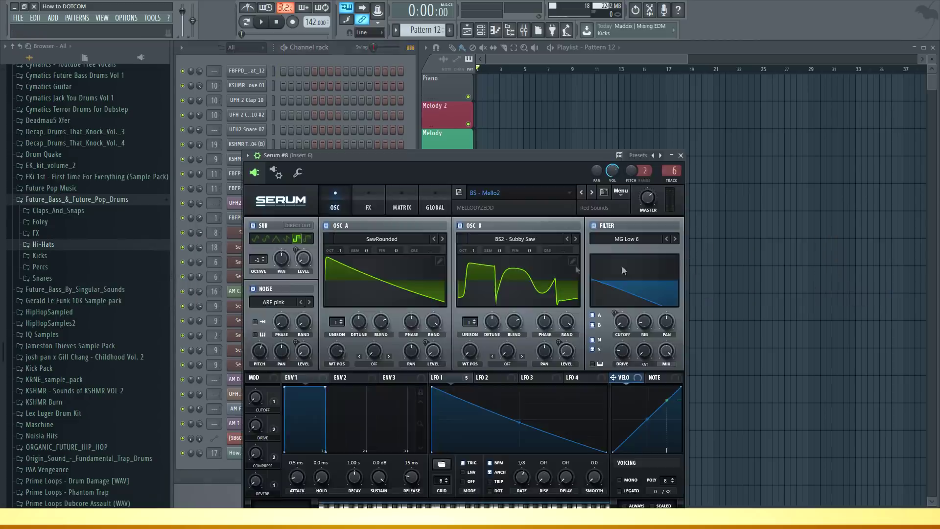
left_click(552, 194)
left_click(681, 156)
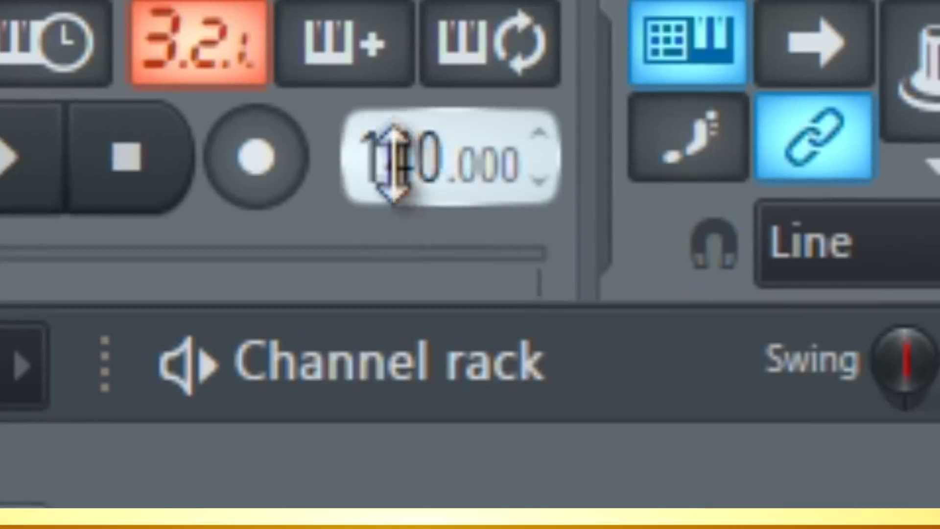
Set the project tempo to 142 BPM
left_click_drag(394, 164, 394, 139)
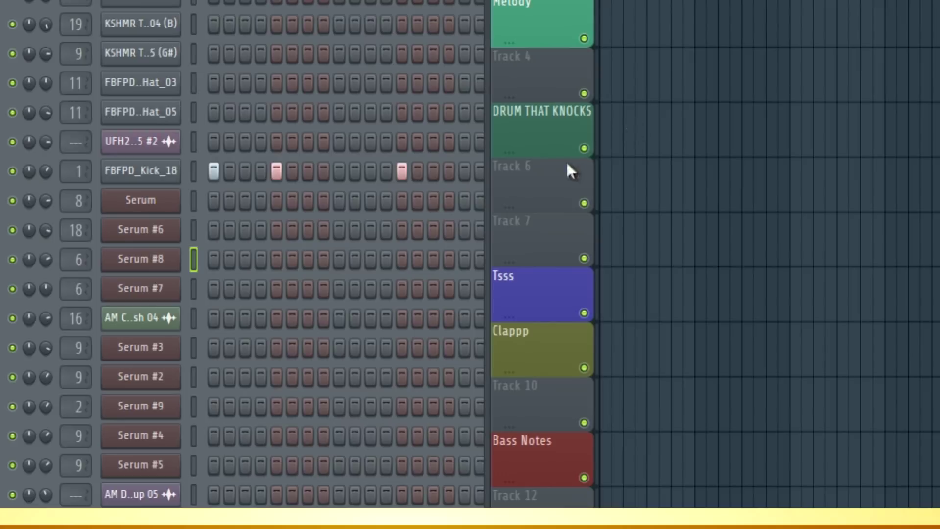
Examine the release and threshold settings of the FabFilter Pro-C compressor on Insert 1
left_click_drag(605, 132, 772, 130)
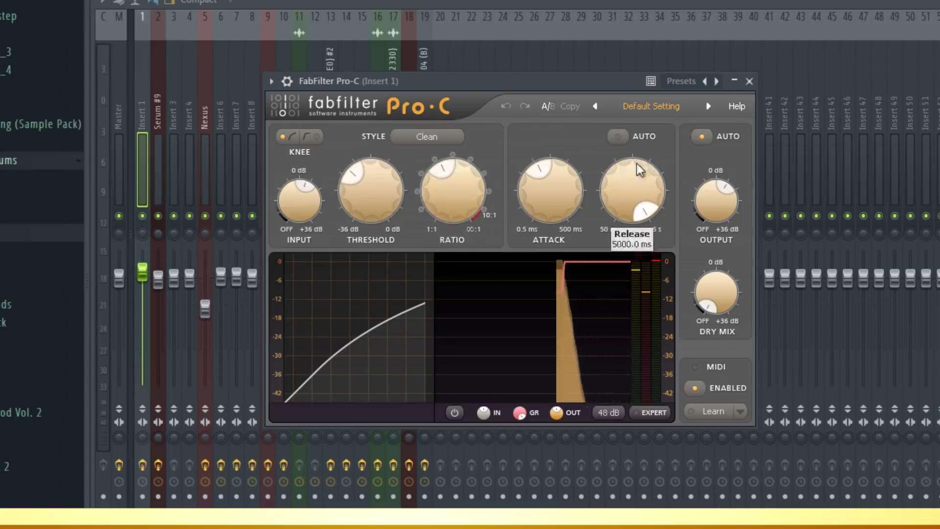
mouse_move(631, 191)
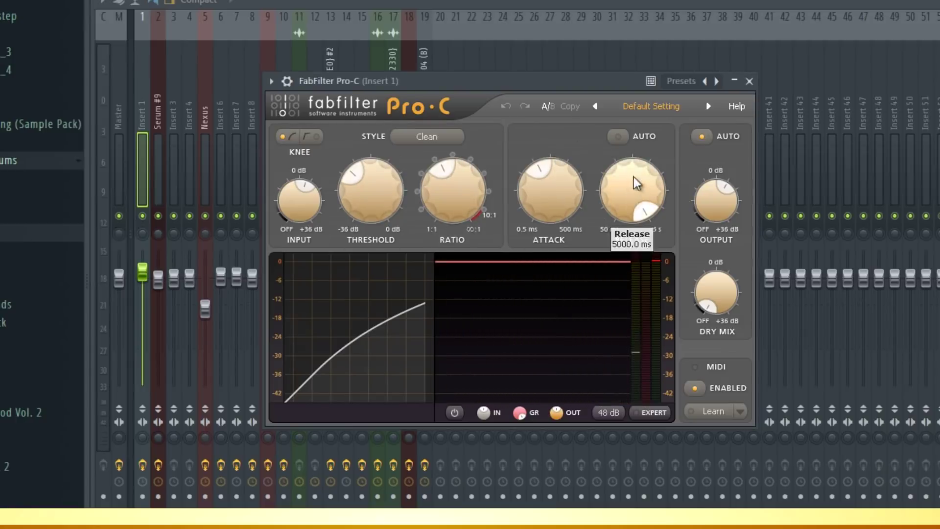
mouse_move(637, 213)
left_mouse_down()
mouse_move(637, 229)
mouse_move(642, 204)
left_mouse_up()
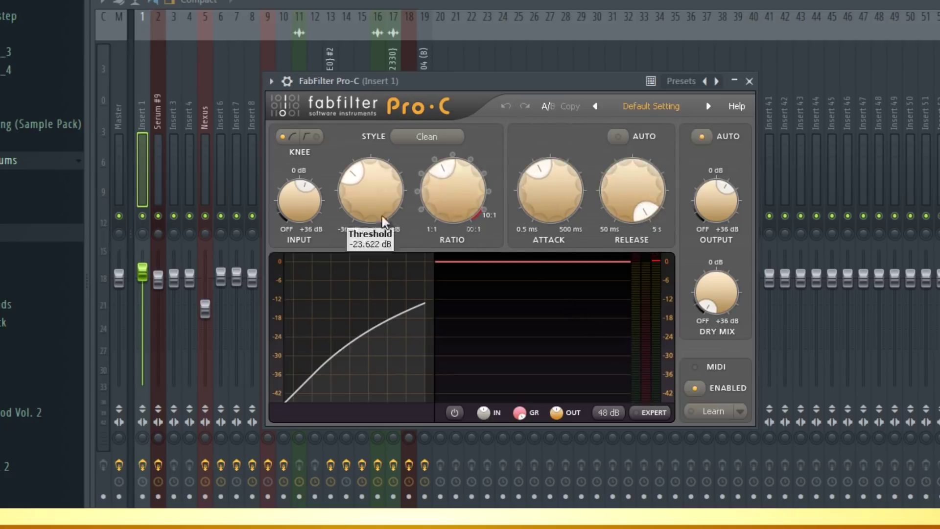
left_click(750, 82)
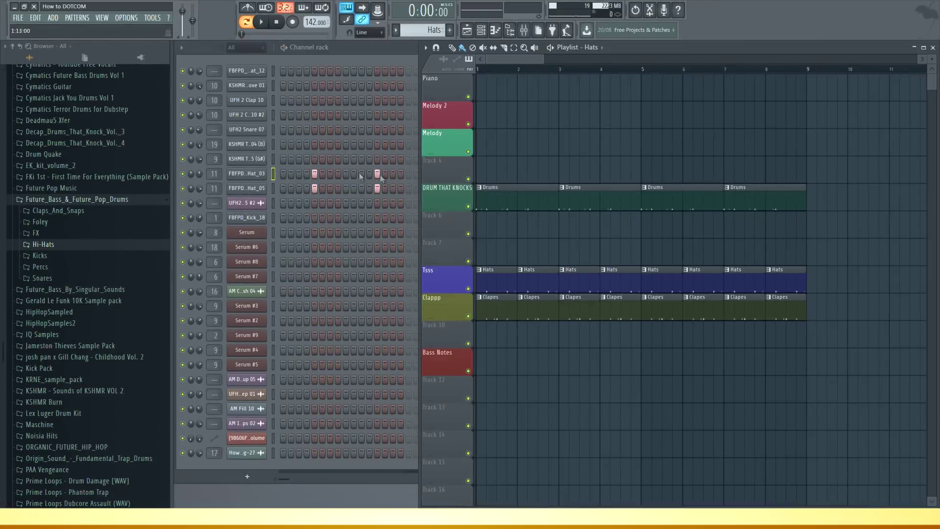
Switch from the Hats pattern to the Clapes pattern, play it and show the full channel rack
key("KP_Add")
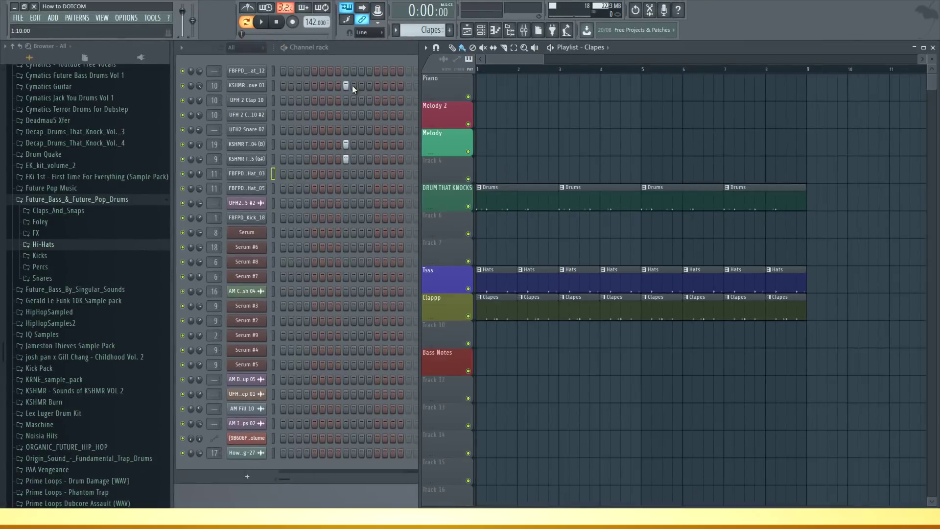
left_click(261, 22)
left_click(360, 49)
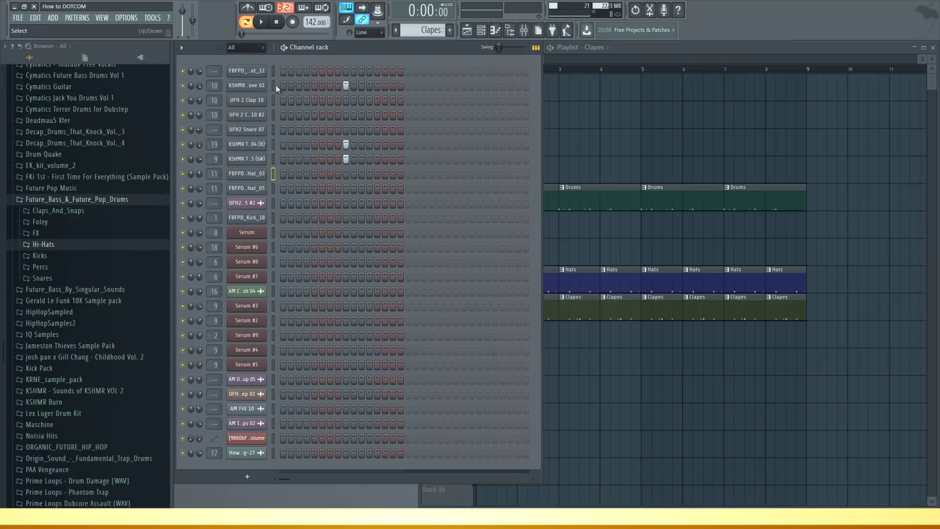
Open the KSHMR Clap 04 - Groove 01 channel and audition its clap sample
left_click(255, 87)
left_click(327, 287)
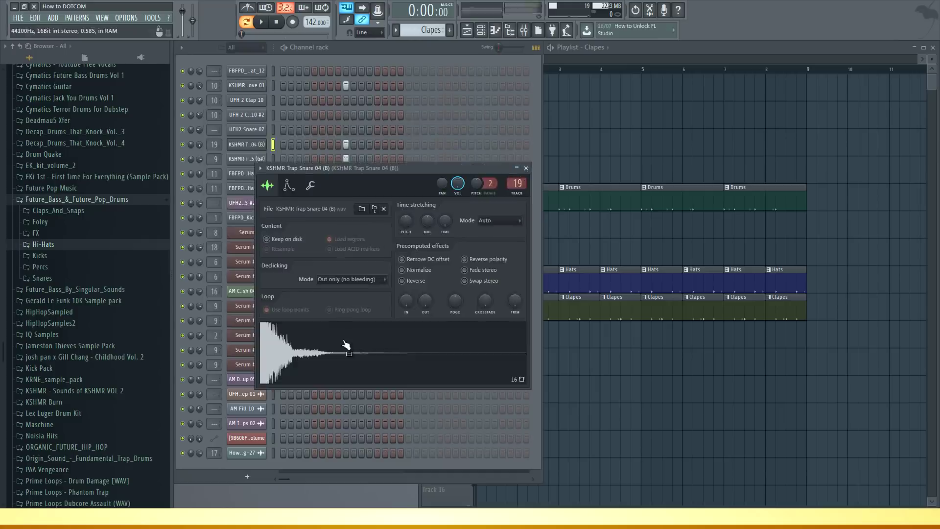
left_click(345, 345)
left_click(327, 329)
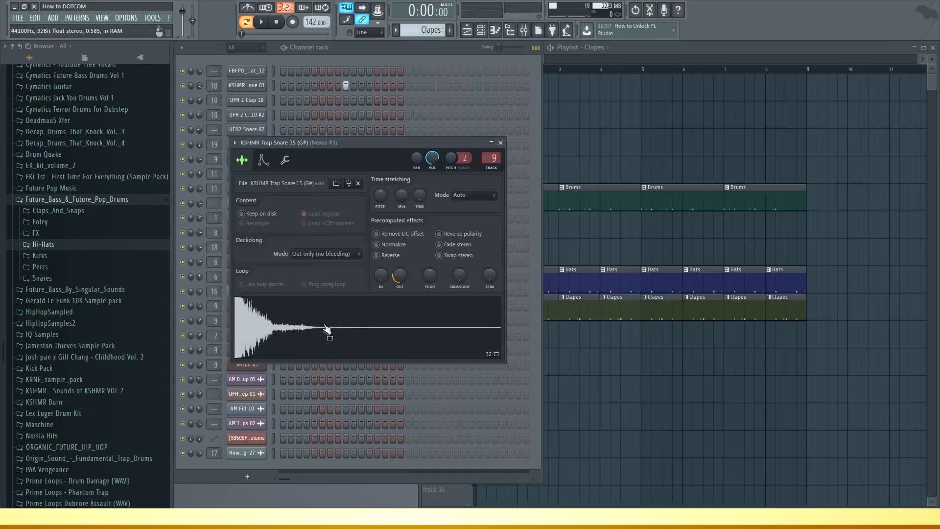
left_click(324, 329)
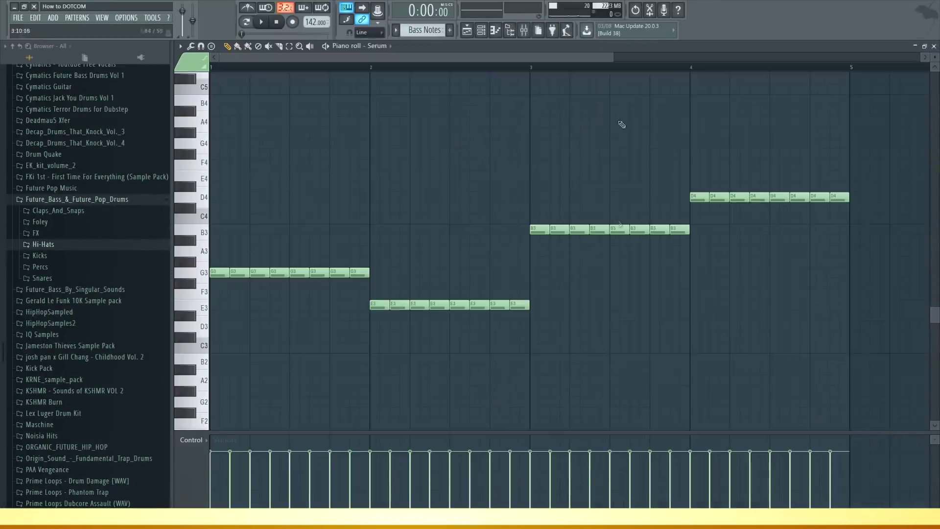
Play the Bass Notes pattern, and audition and inspect the BS - Sub preset on the first Serum channel
left_click(261, 22)
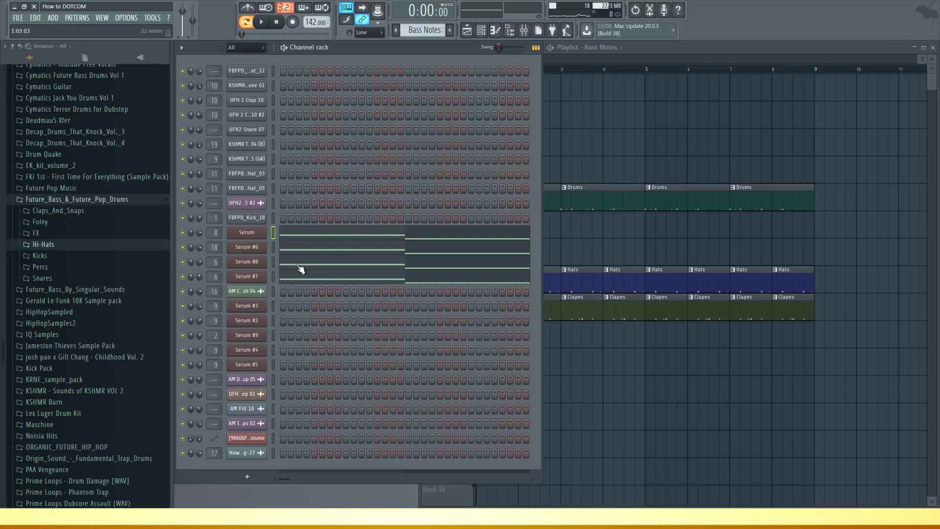
left_click(246, 233)
key("space")
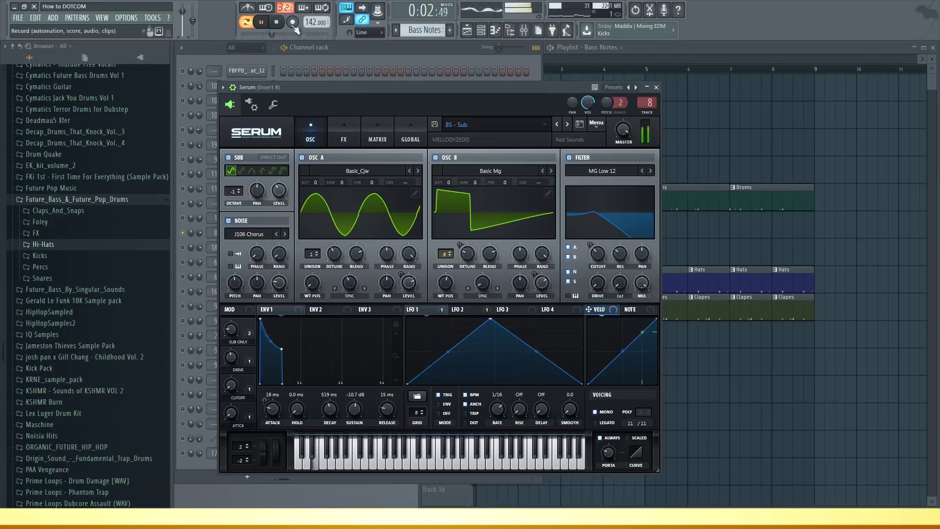
key("space")
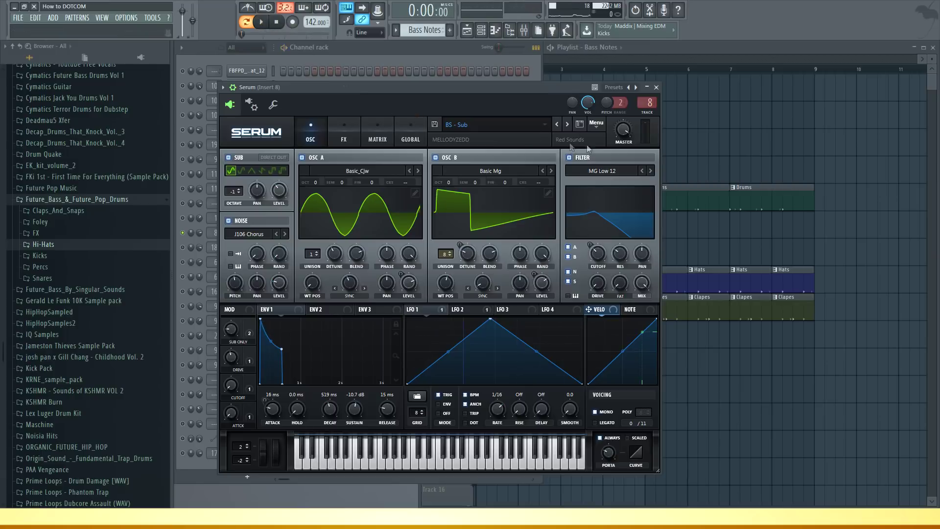
left_click(494, 125)
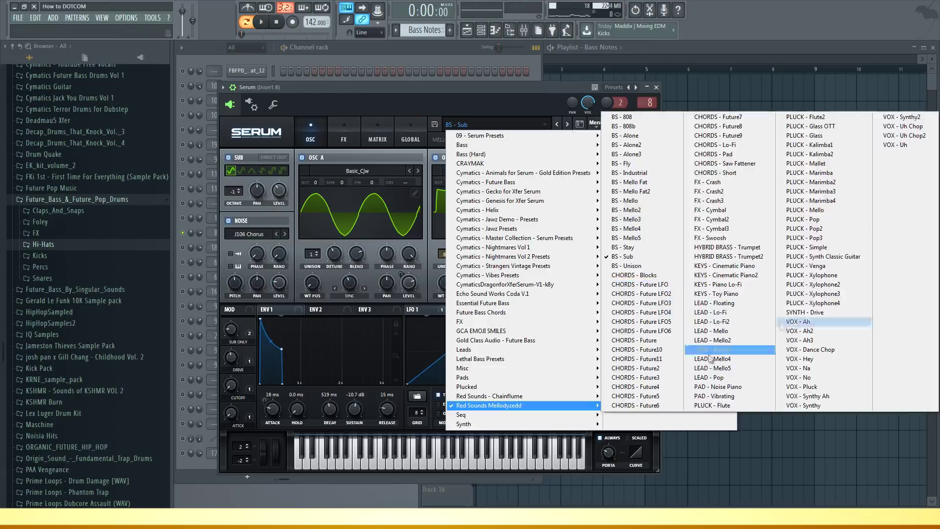
left_click(667, 94)
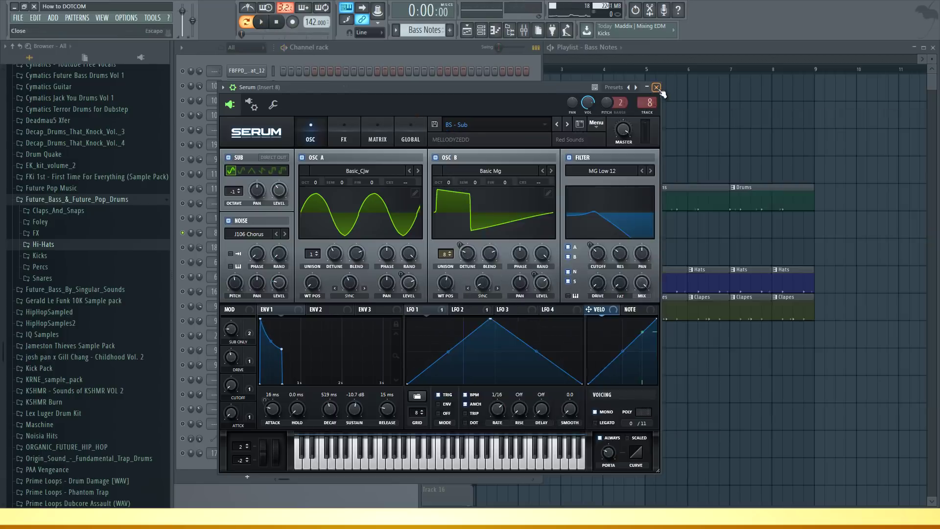
left_click(657, 87)
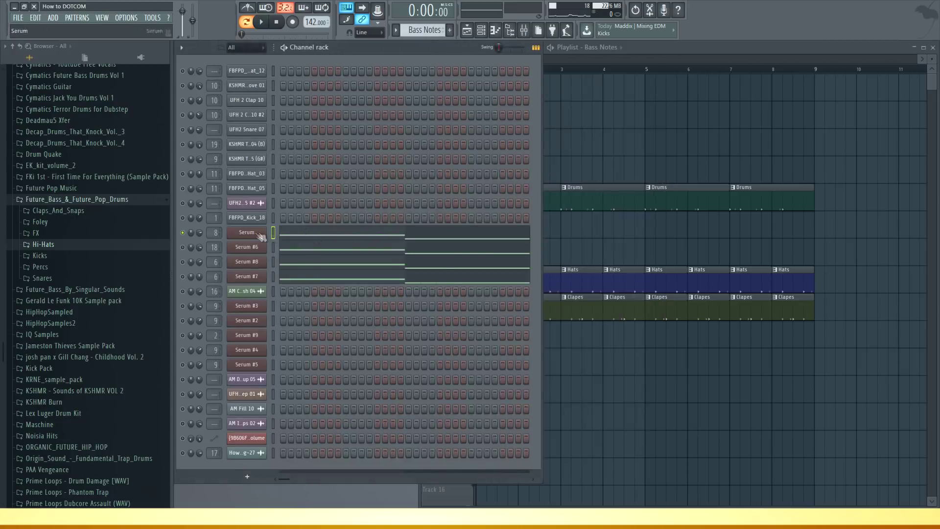
Inspect the BS - Alone2 preset on the Serum #6 channel and audition it in the Bass Notes pattern
left_click(243, 251)
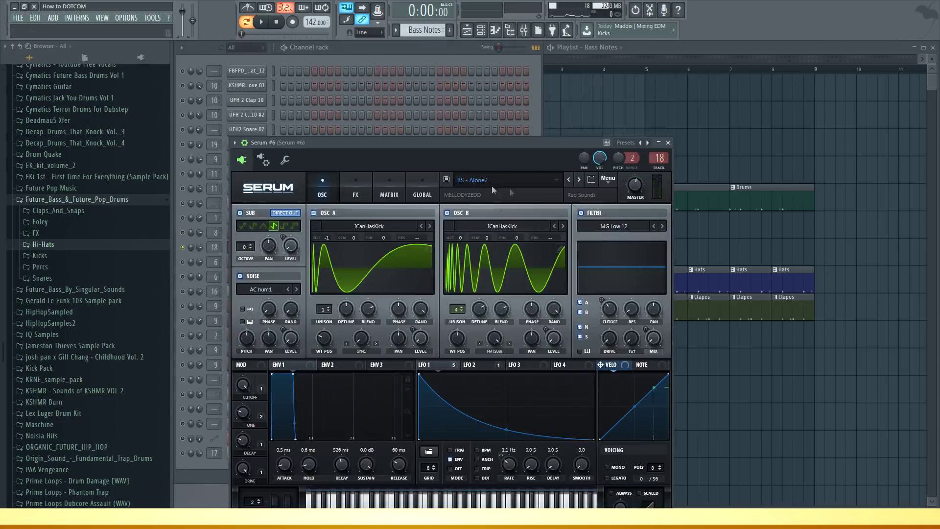
left_click(261, 22)
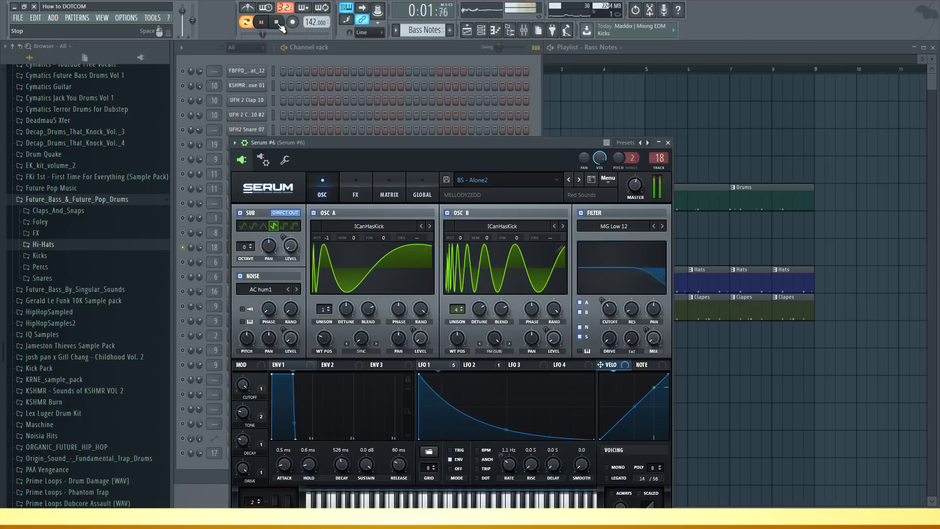
left_click(279, 24)
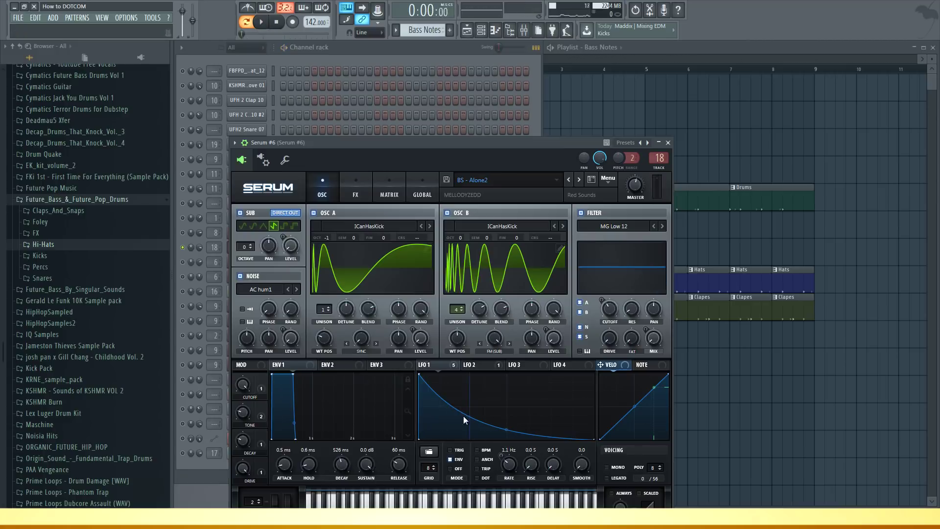
left_click(668, 143)
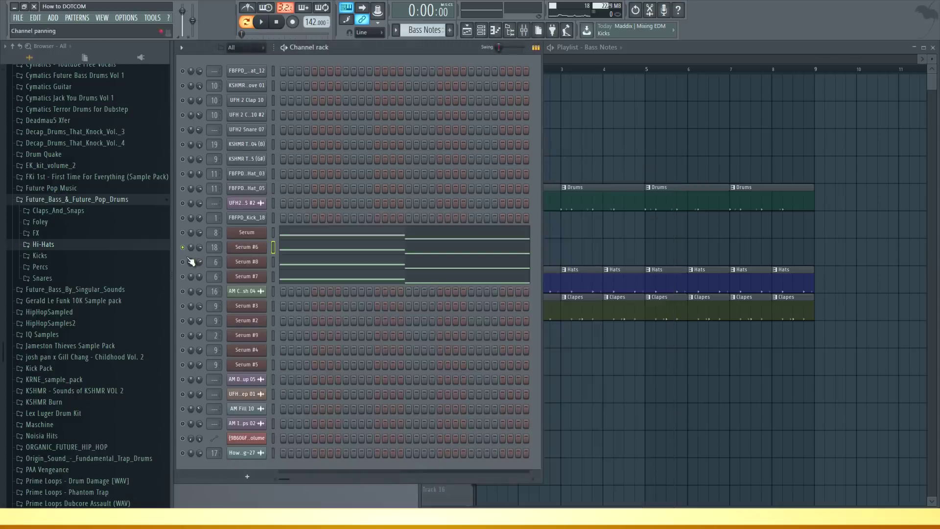
Solo the Serum #8 channel and audition its BS - Mello2 preset in the Bass Notes pattern
left_click(182, 262)
left_click(247, 262)
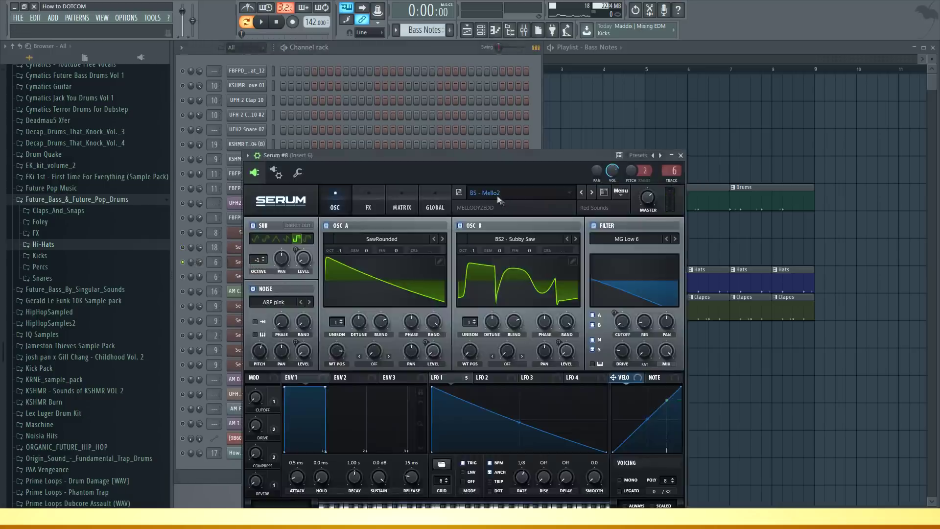
key("space")
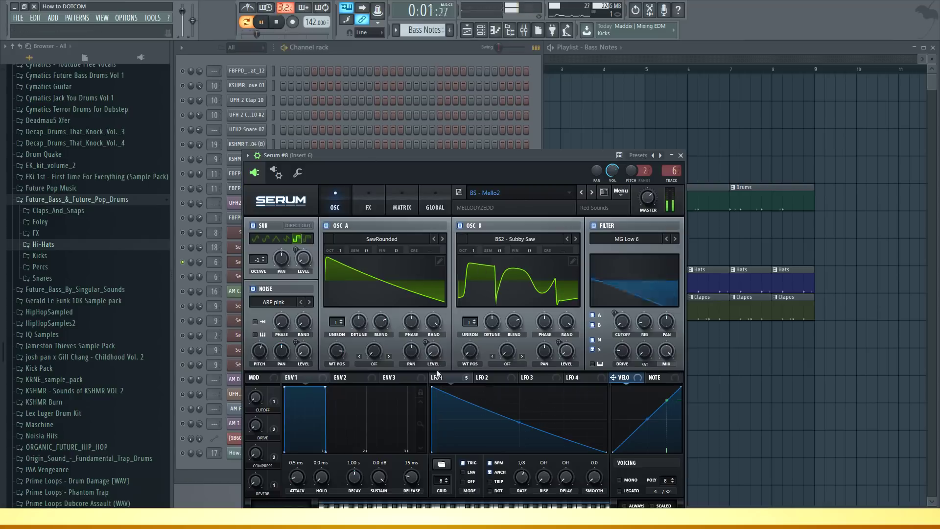
key("space")
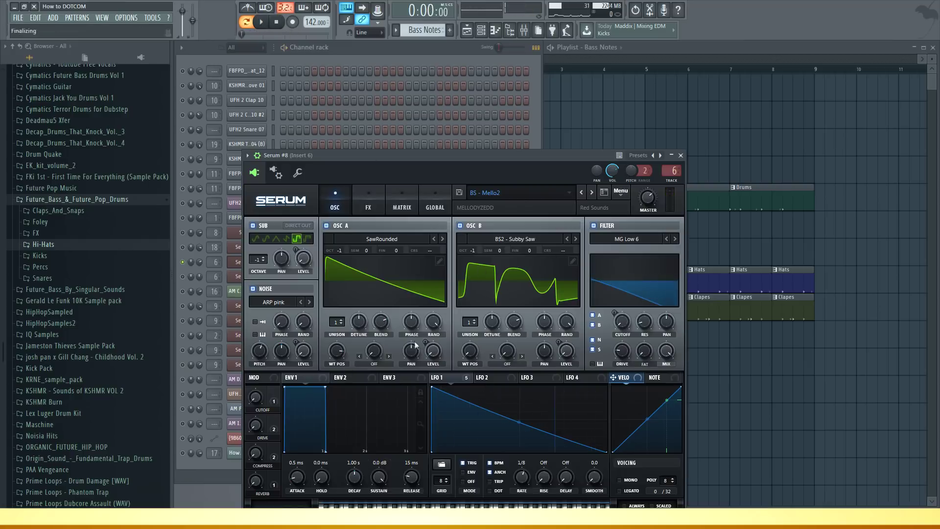
left_click(681, 155)
Open the Serum #7 channel, audition its BS - Alone2 preset in the Bass Notes pattern and close the instrument
left_click(254, 277)
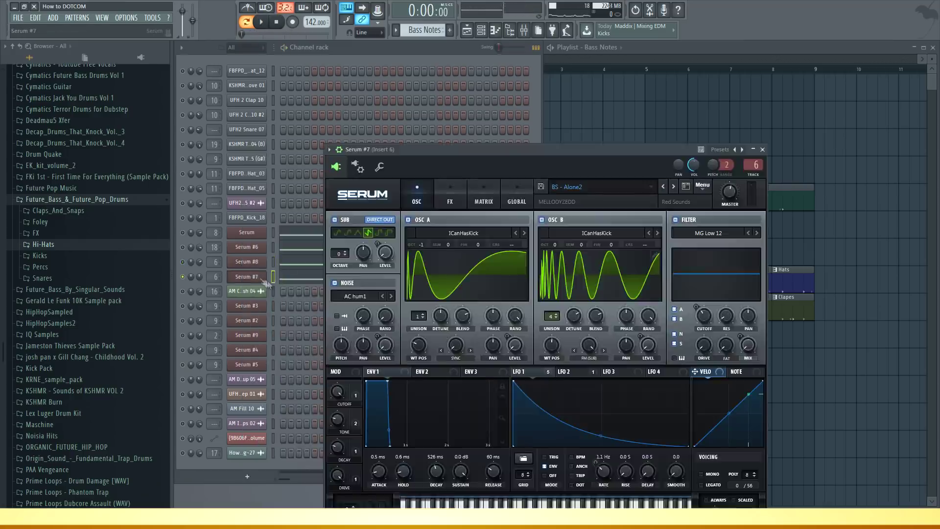
left_click(263, 24)
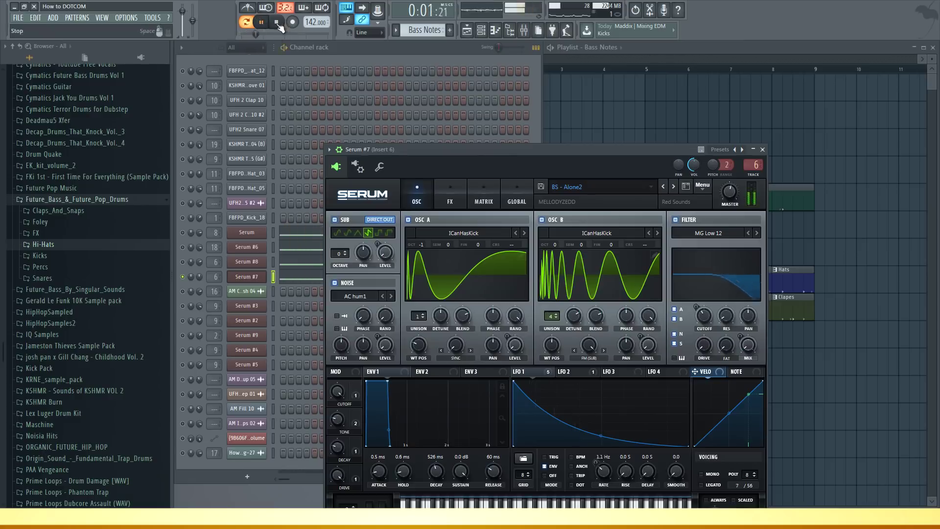
key("space")
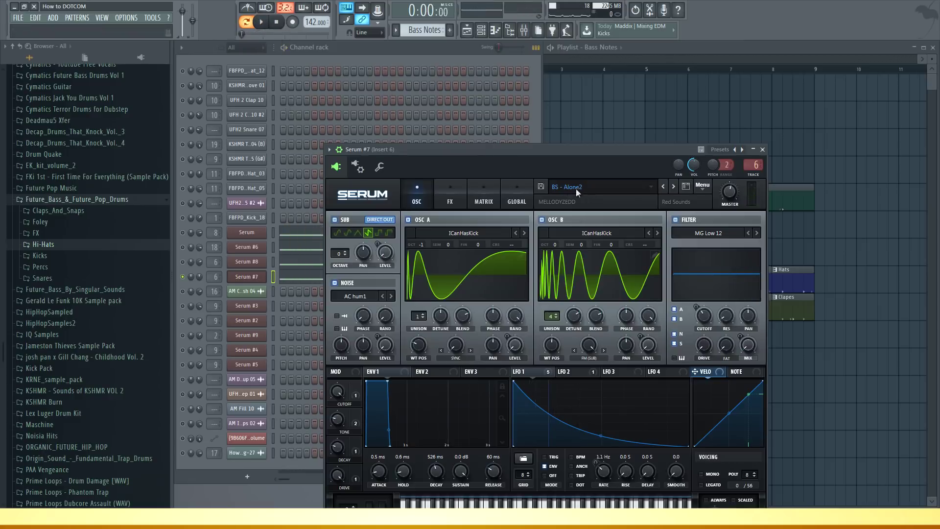
left_click(248, 278)
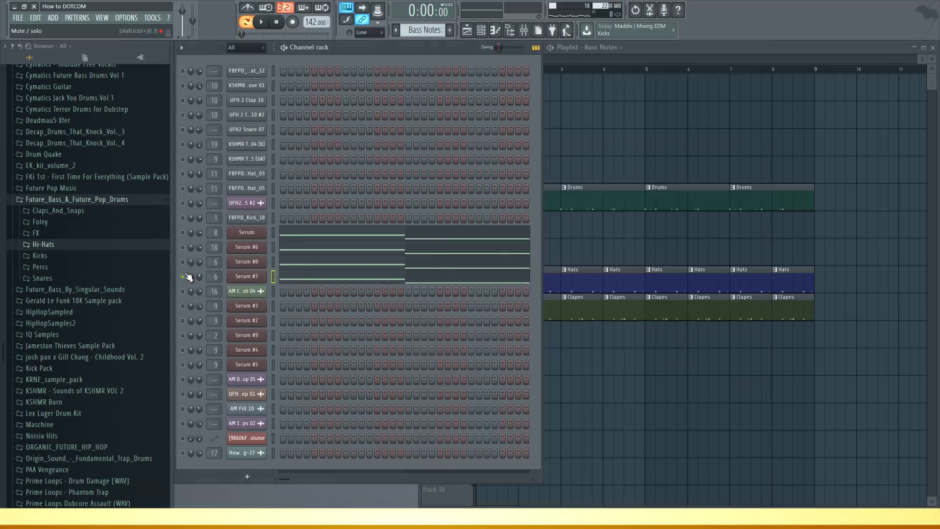
Play the Bass Notes pattern with all four Serum bass layers sounding together
key("space")
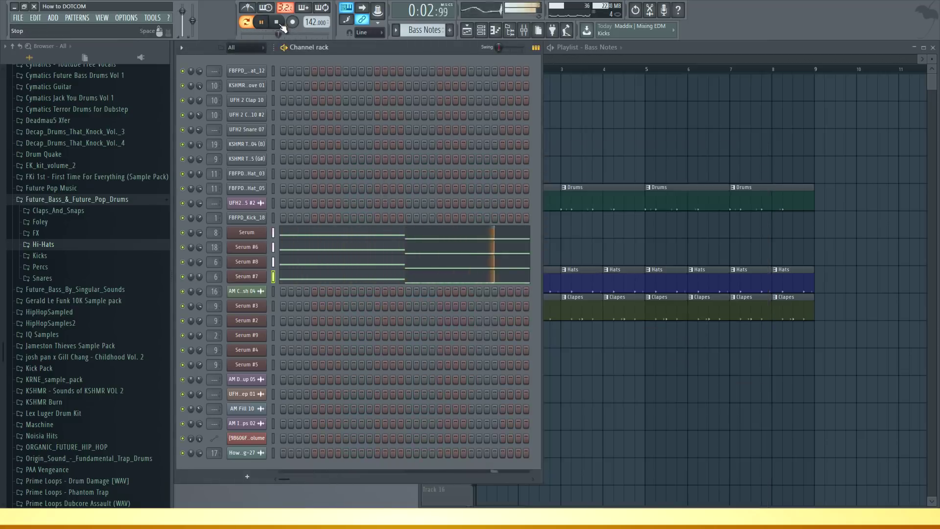
key("space")
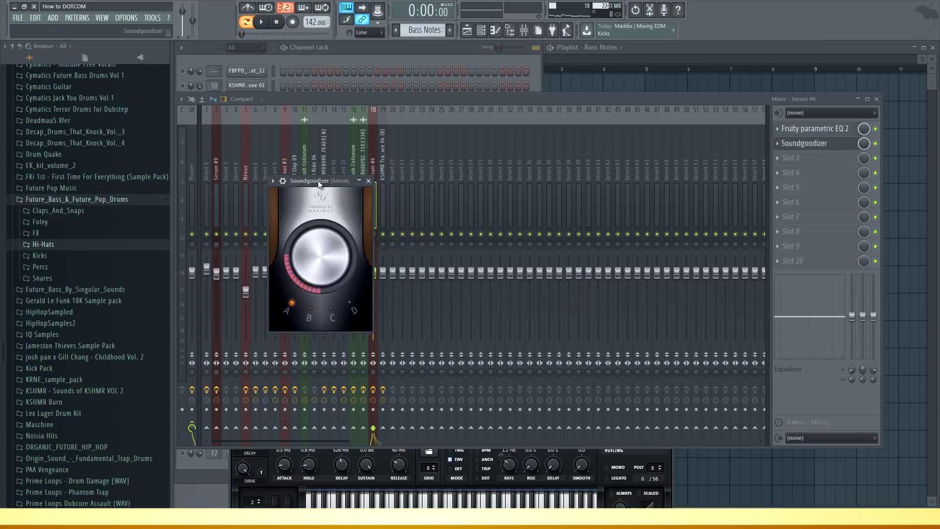
Review the bass effects: Soundgoodizer on the Serum #6 insert, and Fruity parametric EQ 2 and Fruity Limiter on Insert 7
left_click_drag(318, 181, 487, 180)
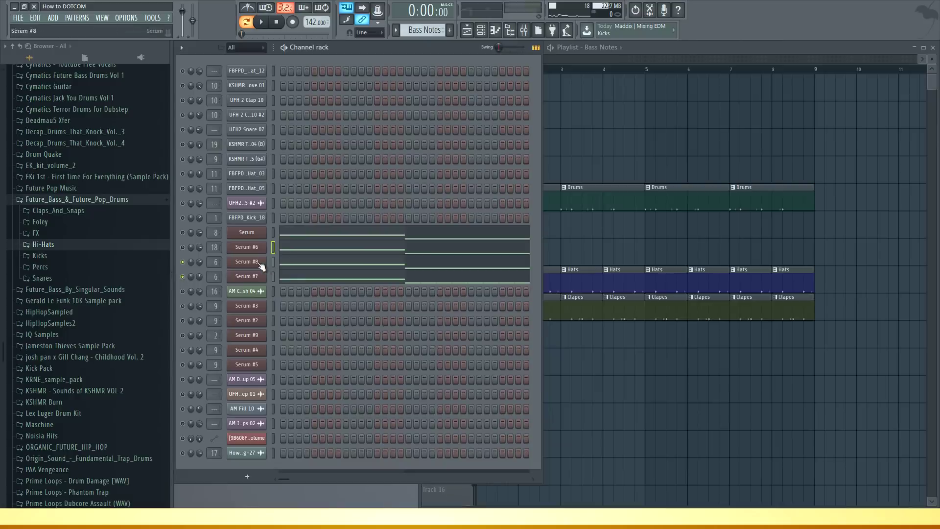
left_click(259, 264)
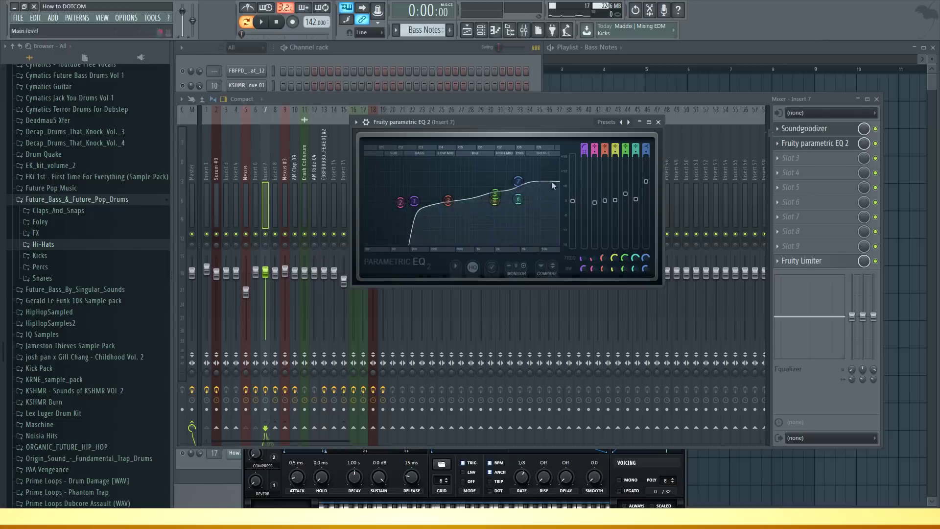
left_click(658, 123)
left_click(818, 261)
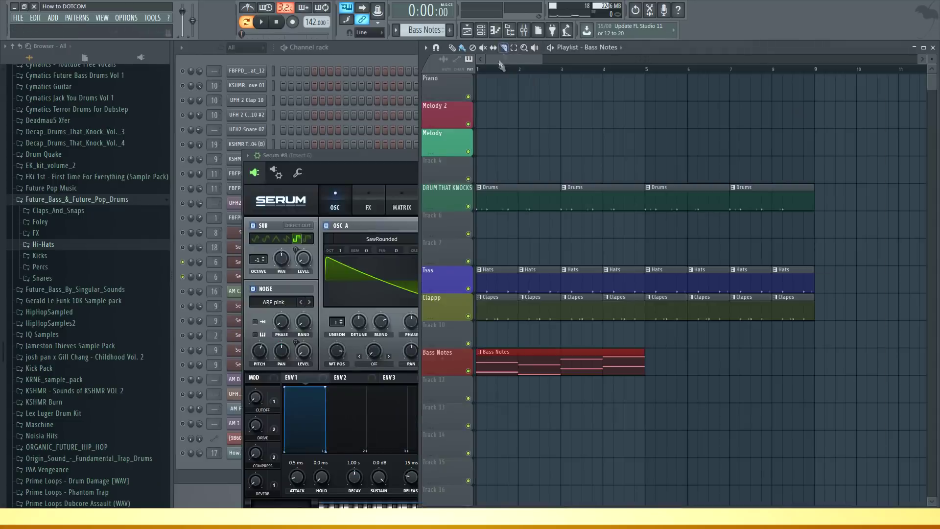
Play the arrangement in song mode and place another Bass Notes clip after the first one on the Bass Notes track
left_click(246, 21)
left_click(563, 116, "ctrl")
key("space")
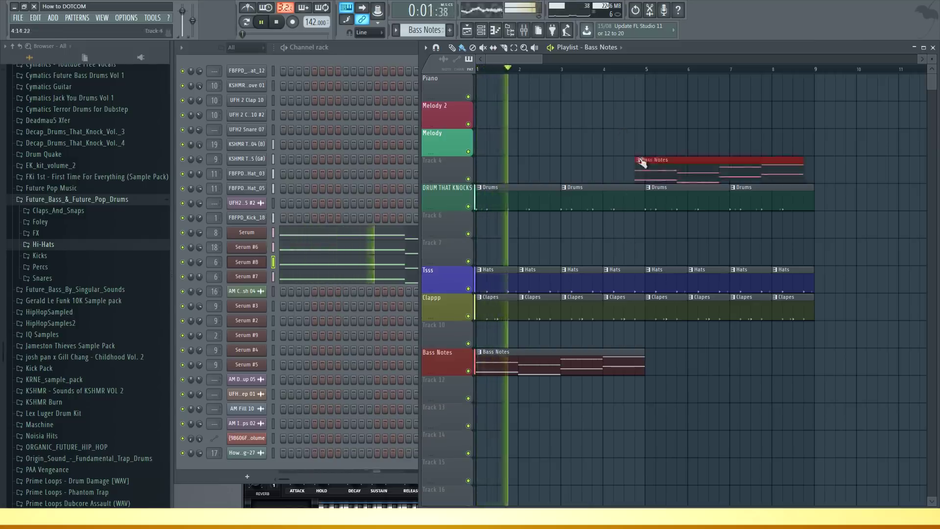
left_click(672, 362)
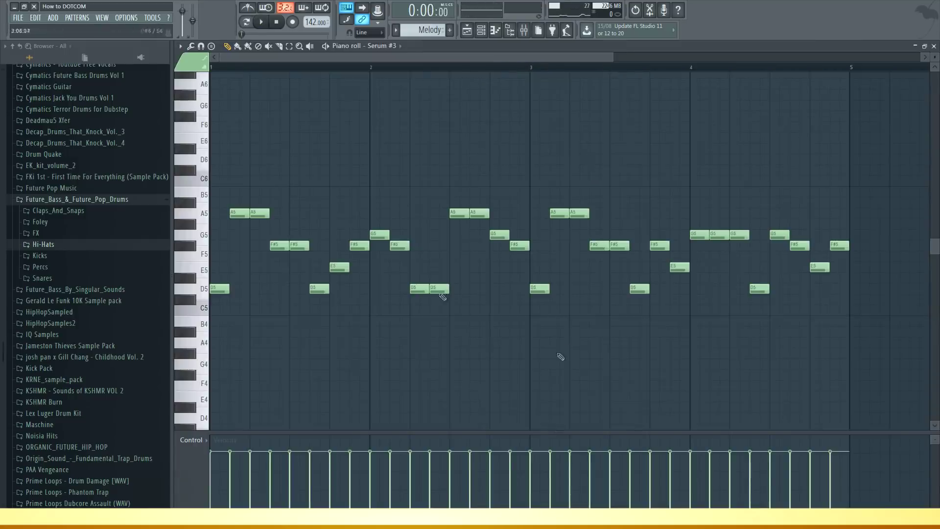
Play the Melody pattern from the Serum #3 piano roll and close the piano roll
key("space")
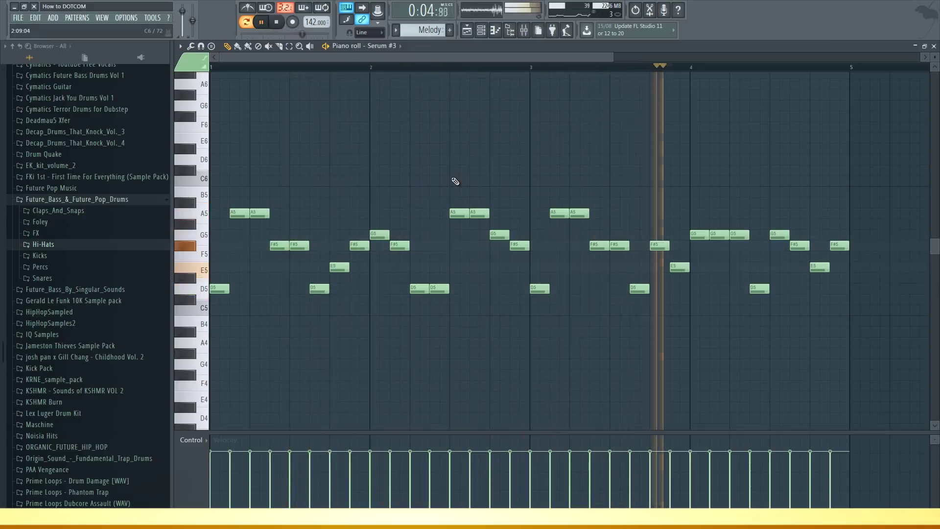
key("space")
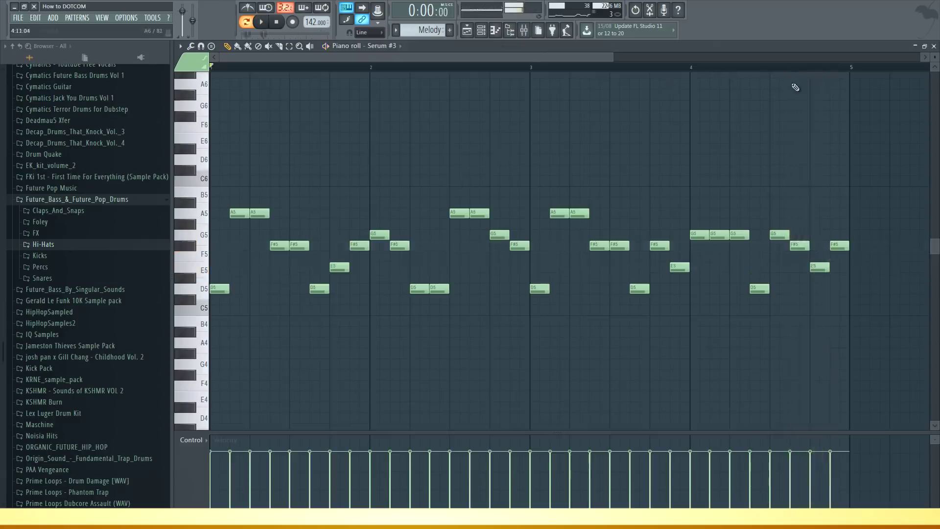
key("Escape")
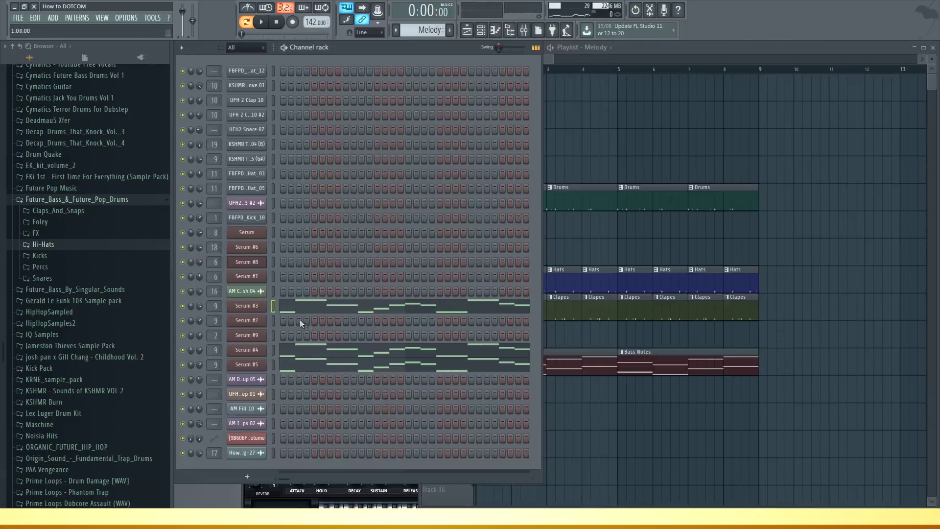
Open the Serum #3 channel and audition its VOX - Na preset in the Melody pattern
left_click(255, 307)
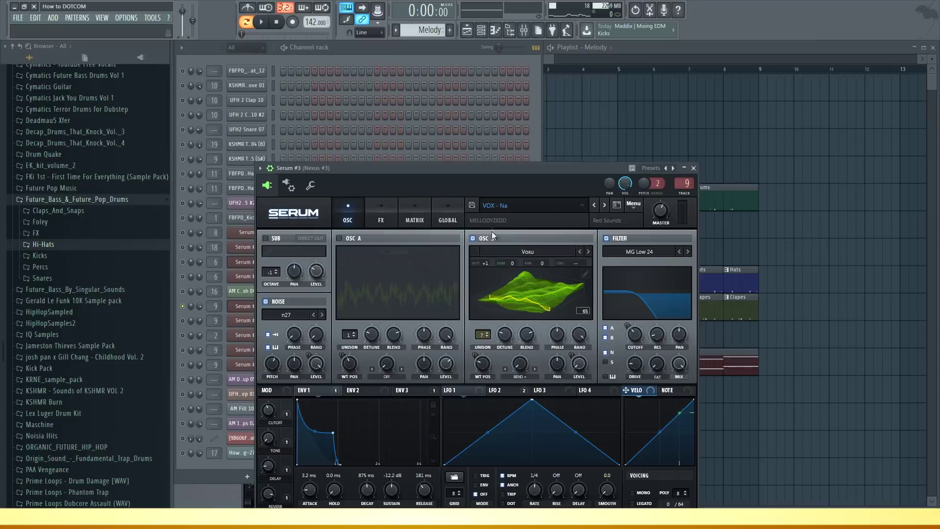
left_click(262, 22)
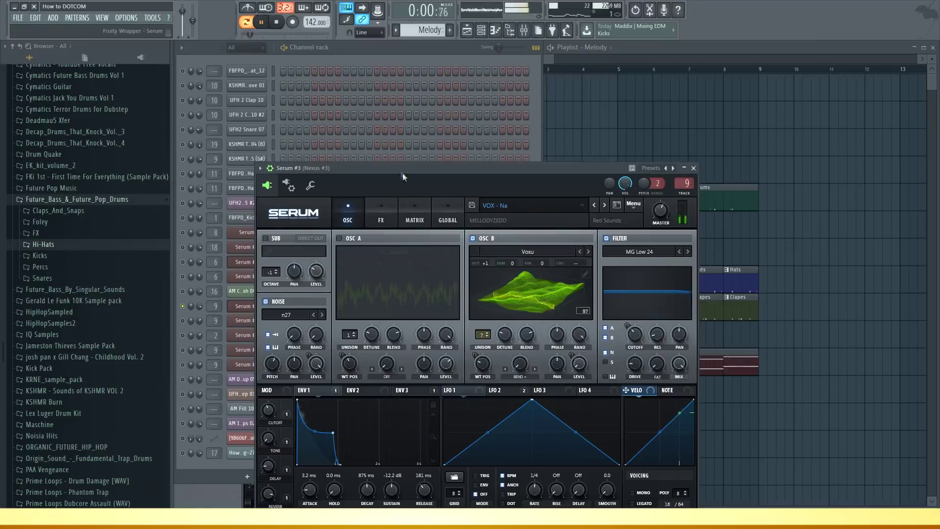
left_click_drag(403, 172, 462, 81)
key("space")
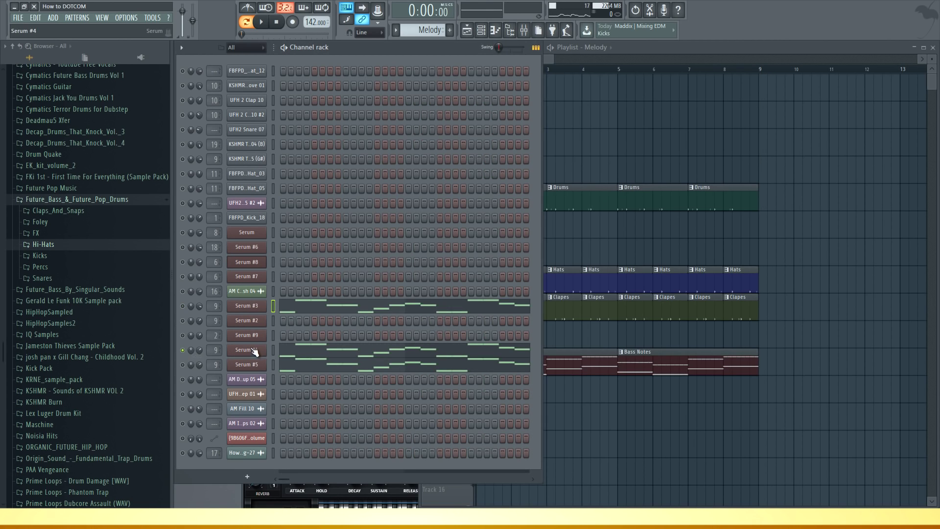
Open the Serum #4 channel and audition its LEAD - Mello4 preset in the Melody pattern
left_click(254, 349)
left_click_drag(533, 144, 537, 141)
key("space")
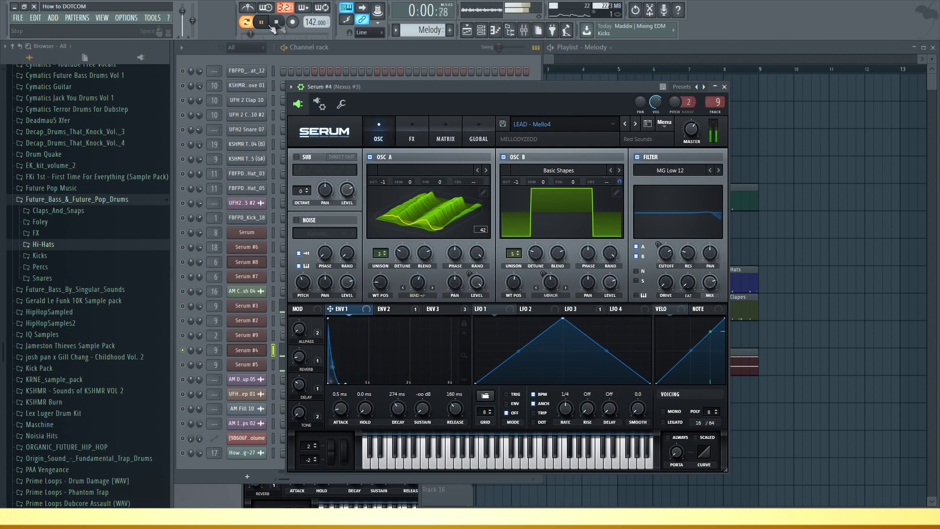
left_click(278, 22)
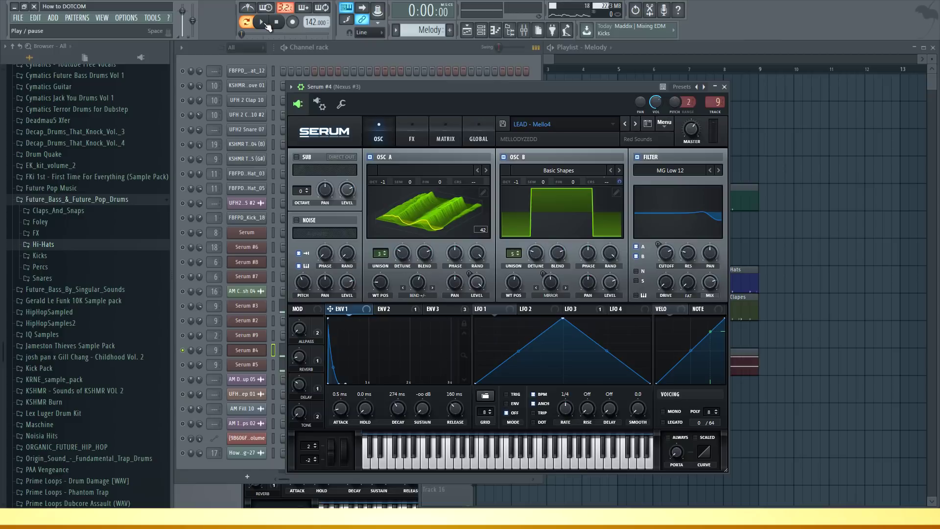
Solo the Serum #5 channel, open it and audition its BS - Mello2 preset in the Melody pattern
right_click(183, 350)
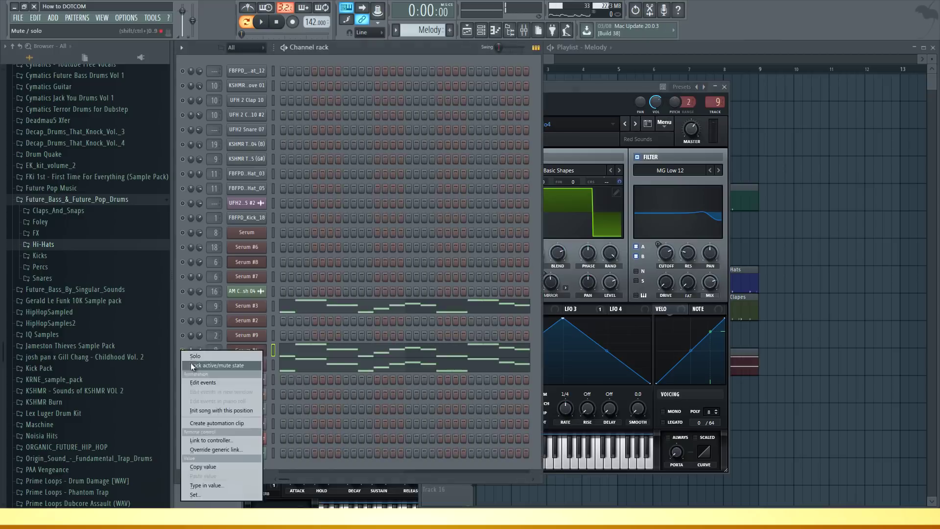
left_click(237, 358)
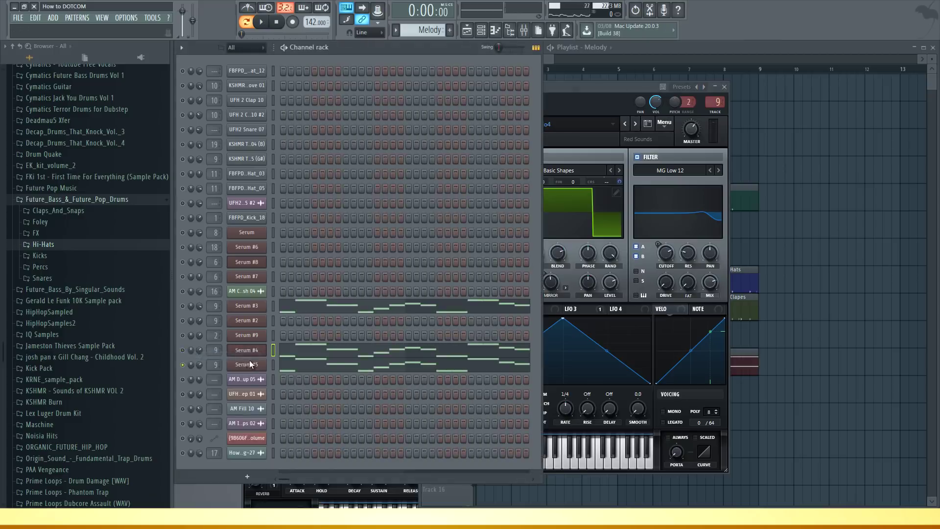
left_click(248, 364)
key("space")
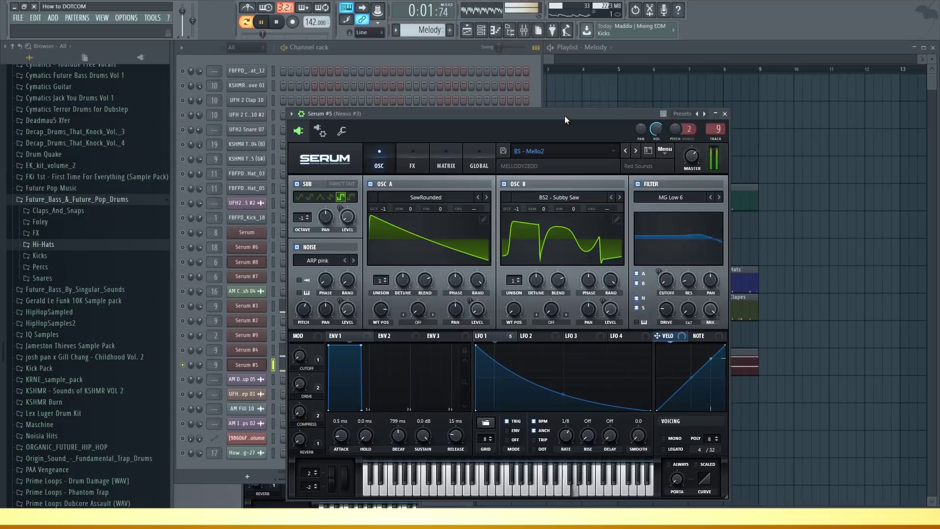
key("space")
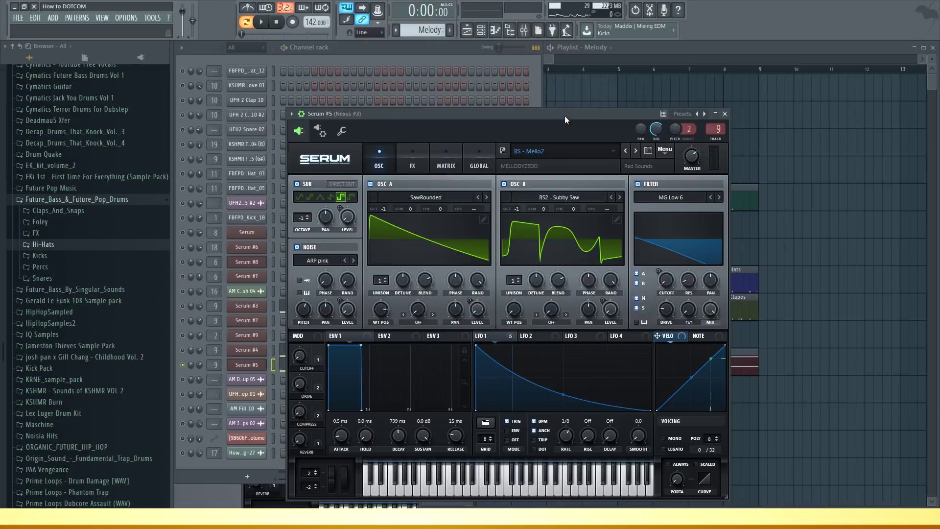
Show the mixer and review Soundgoodizer and FabFilter Saturn on the Nexus #3 insert
key("F9")
left_click(826, 132)
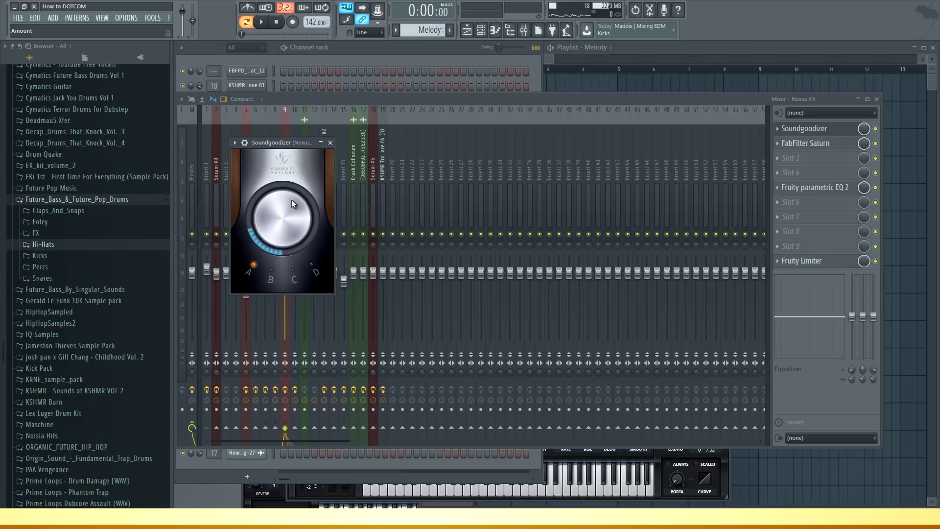
left_click(804, 128)
left_click(805, 143)
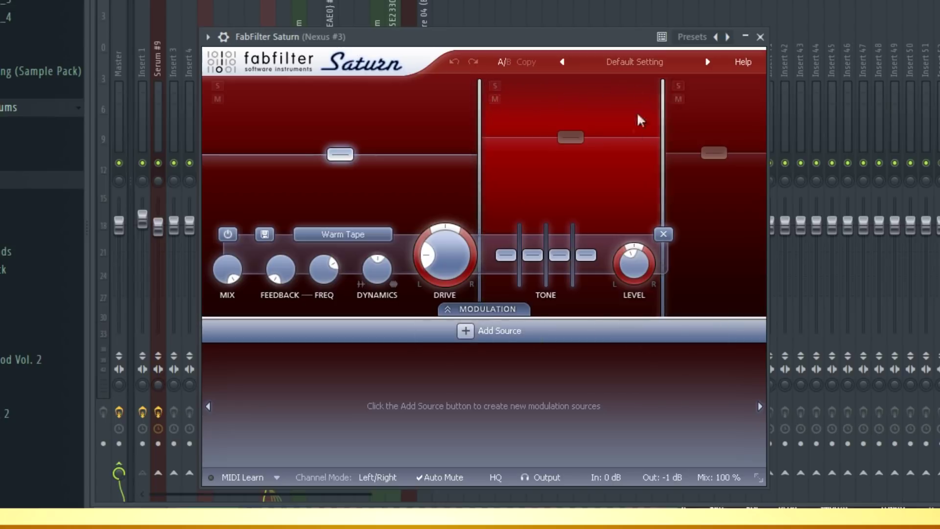
Compare the melody with FabFilter Saturn bypassed and enabled, and review Fruity parametric EQ 2 on the Nexus #3 insert
key("F6")
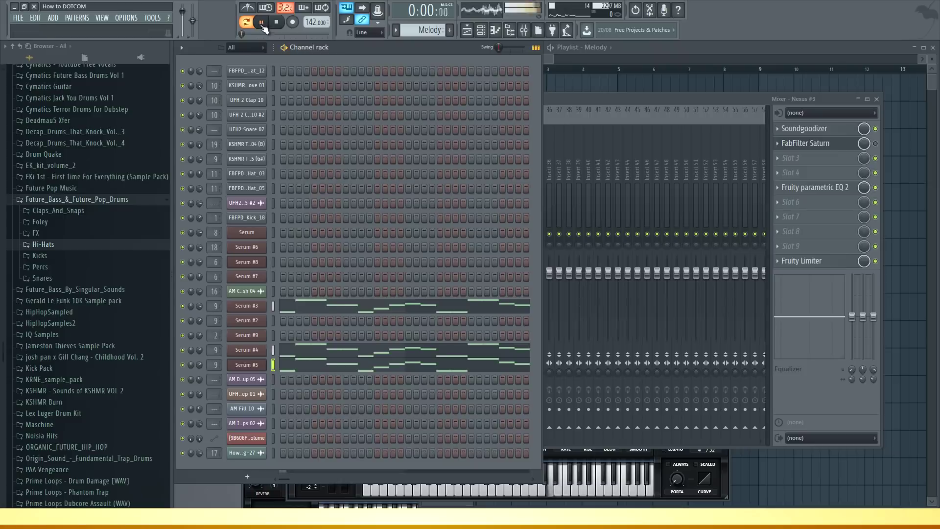
key("space")
left_click(875, 144)
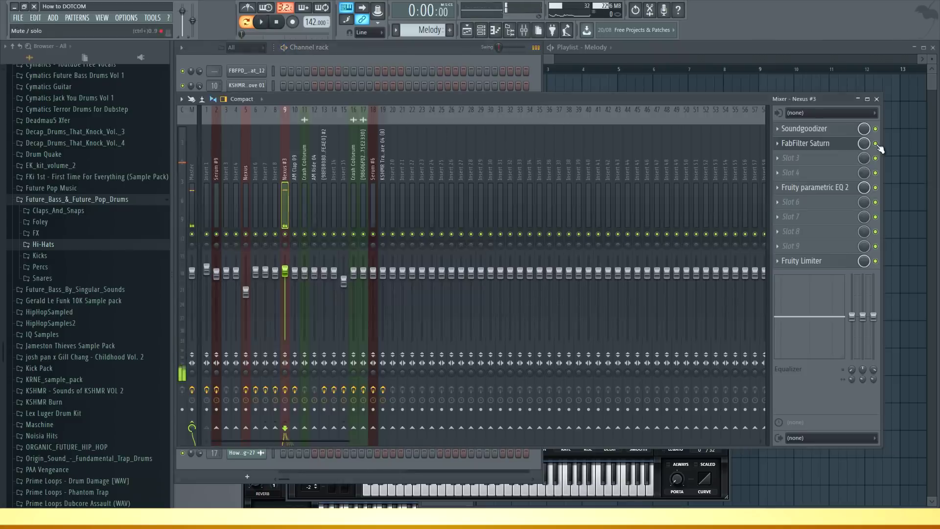
left_click(434, 56)
key("space")
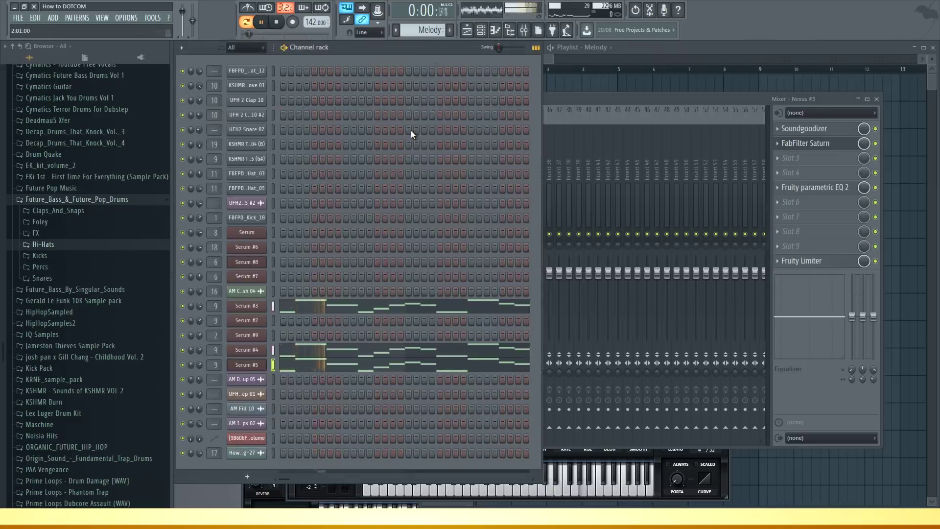
key("space")
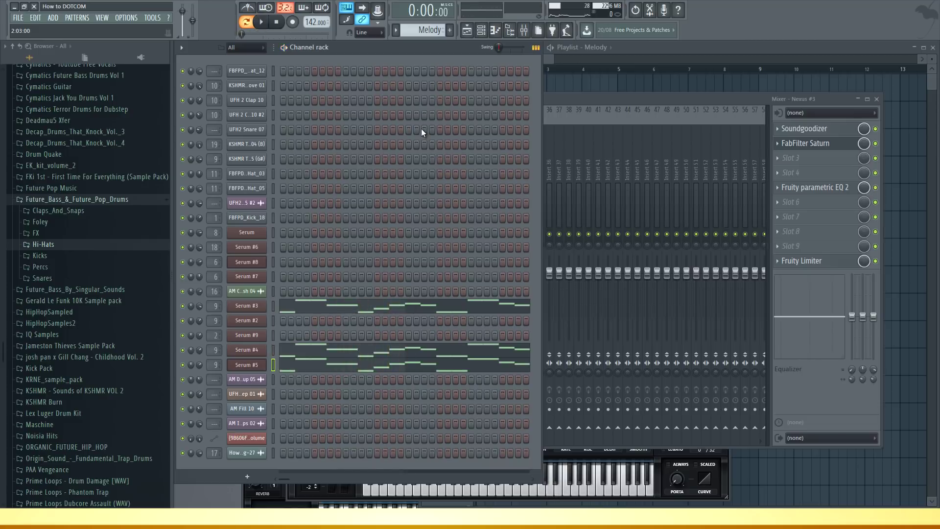
left_click(815, 187)
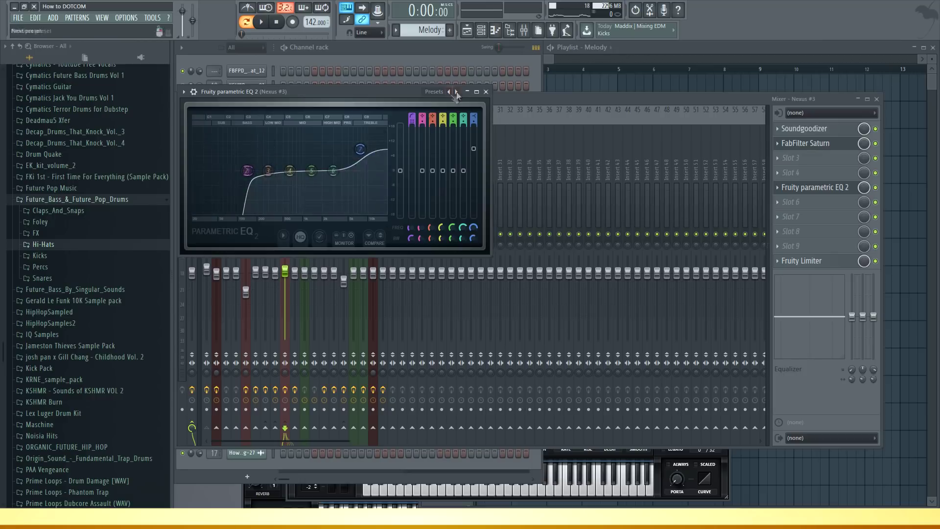
left_click(350, 54)
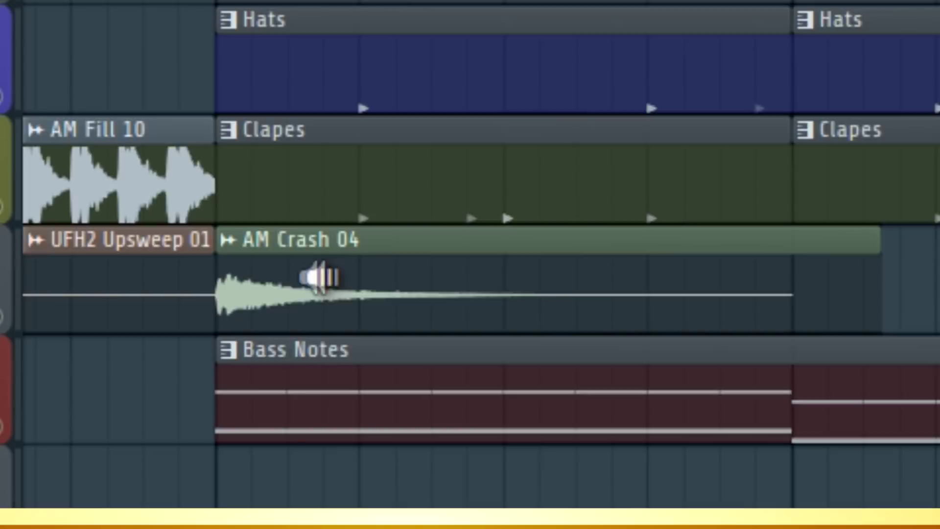
Preview the AM Crash 04, AM Fill 10 and How to Mello_2 audio clips in the playlist
left_click(248, 279)
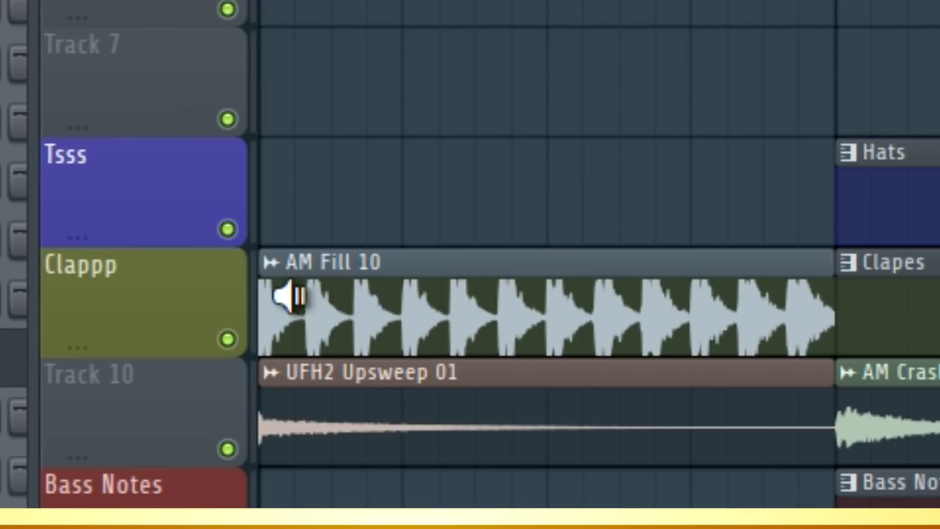
left_click(289, 297)
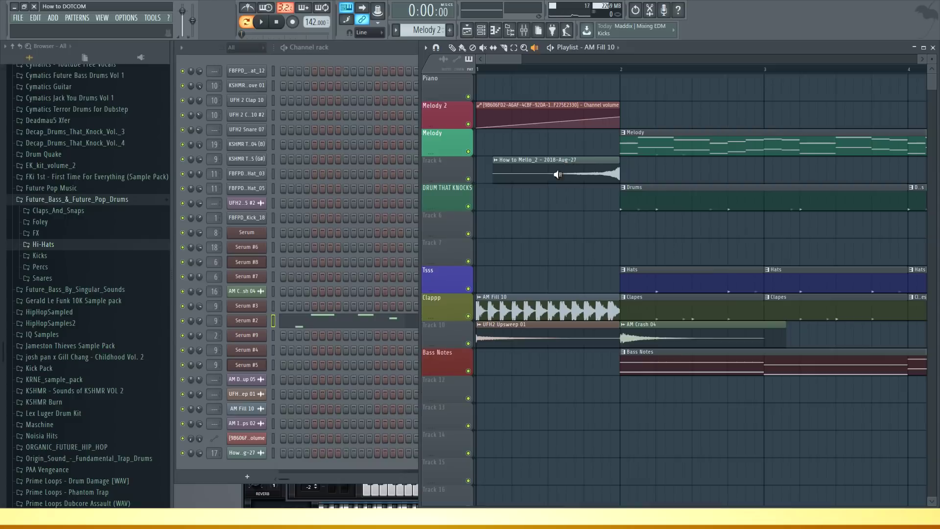
left_click(540, 168)
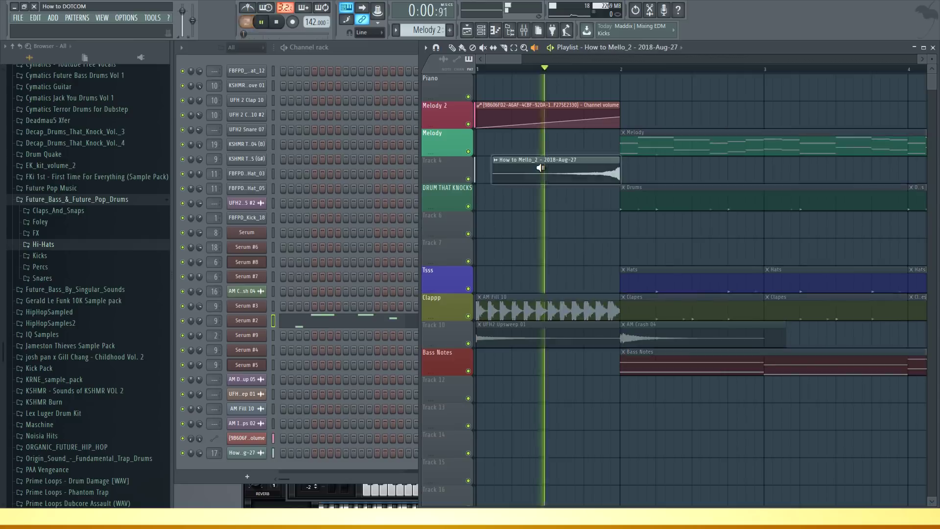
key("p")
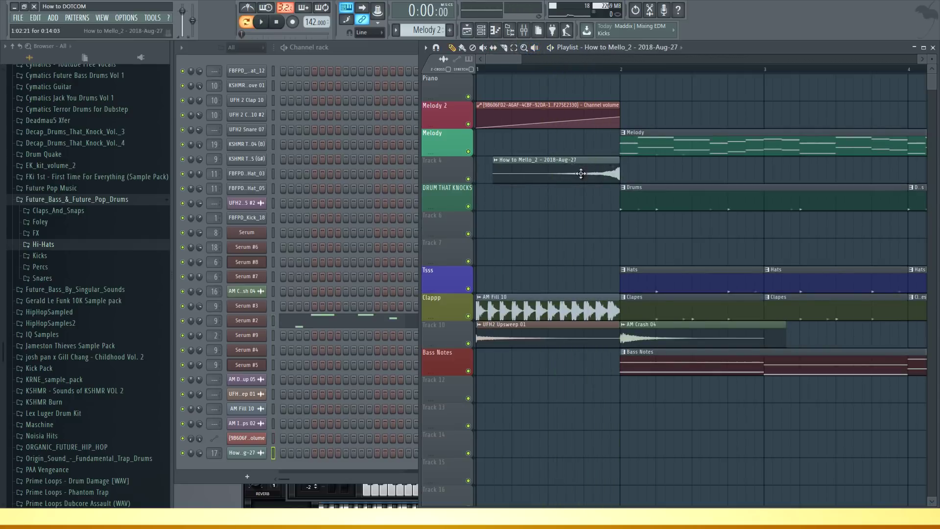
Resample the first melody note at bar 2 through Edison with the Melody track soloed, and place the recording in the playlist
left_click_drag(621, 69, 639, 70)
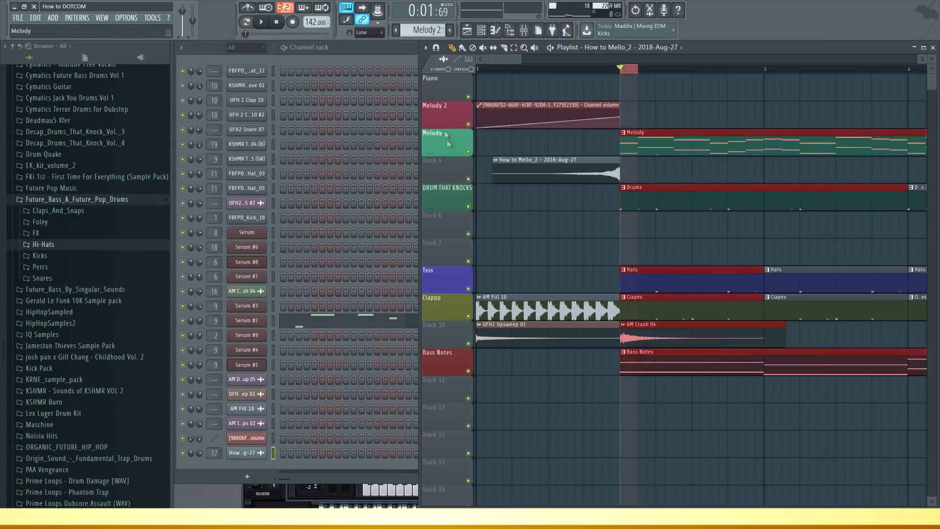
right_click(468, 152)
key("space")
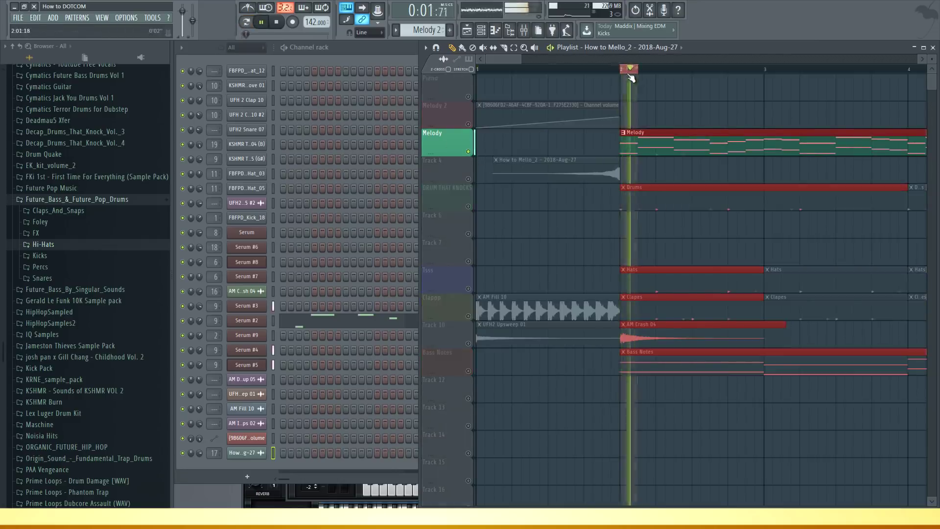
key("space")
left_click(650, 11)
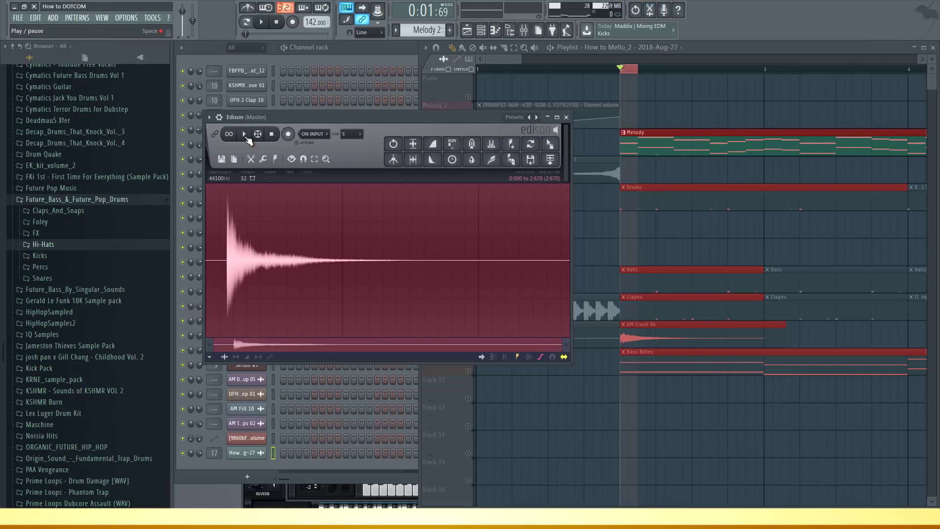
left_click_drag(549, 143, 652, 88)
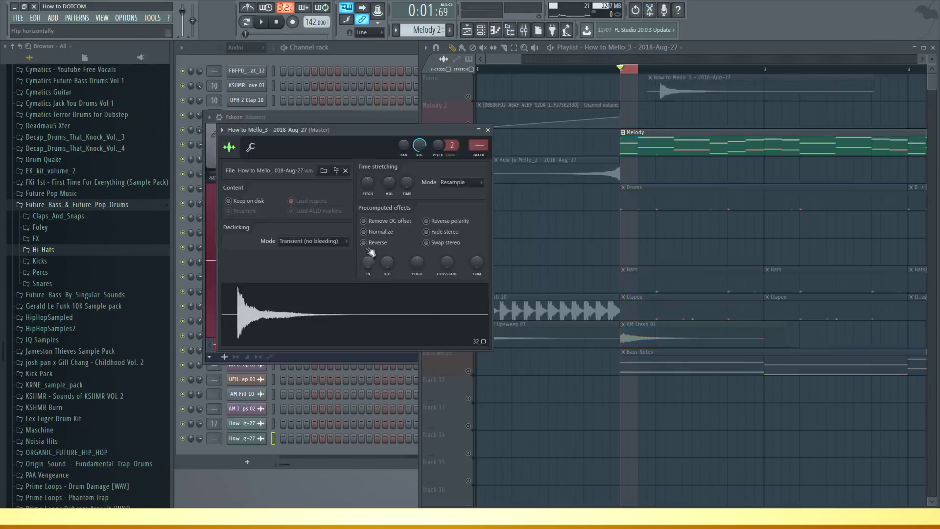
Play the Melody 2 pattern on Serum #2, and open and play Pattern 11's Serum #9 notes
left_click(365, 244)
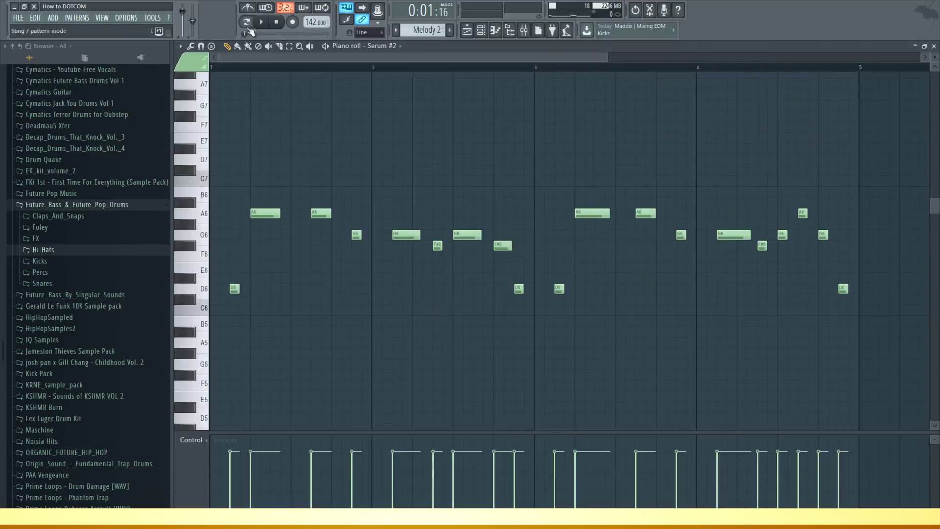
key("space")
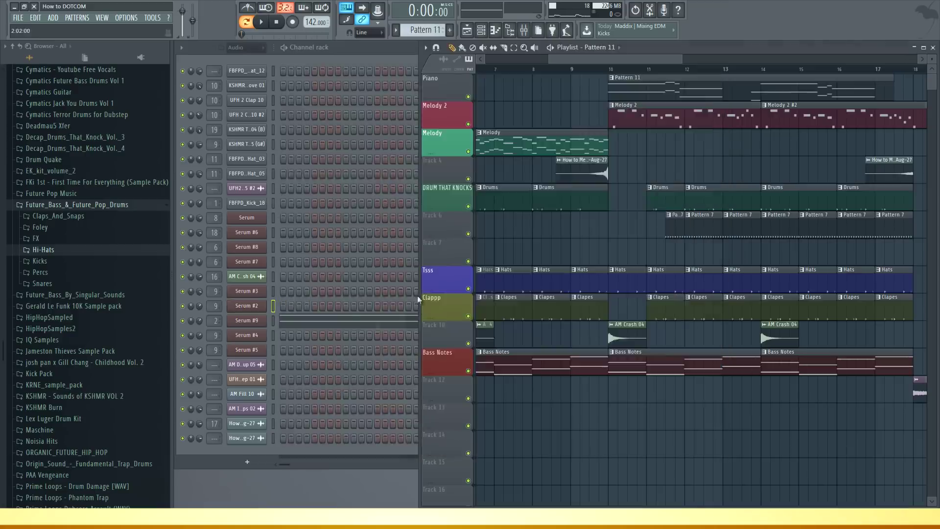
left_click(331, 322)
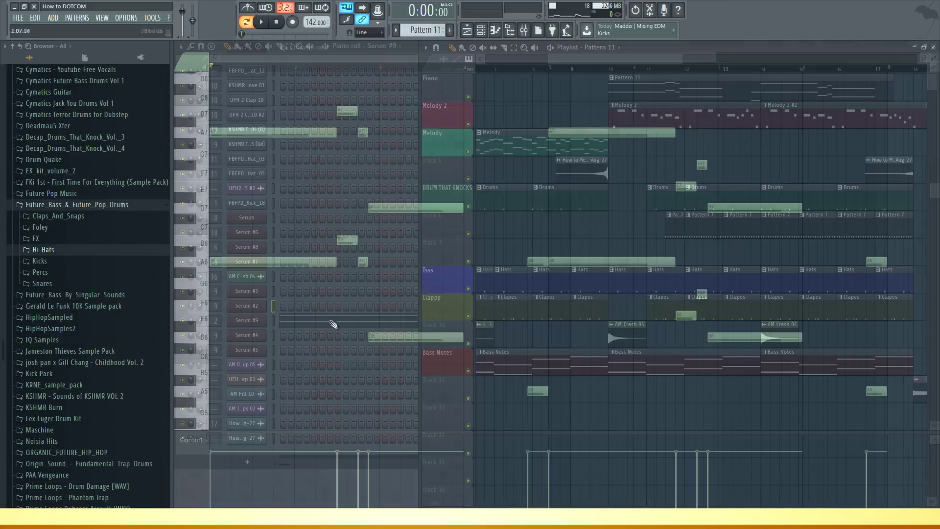
left_click(262, 24)
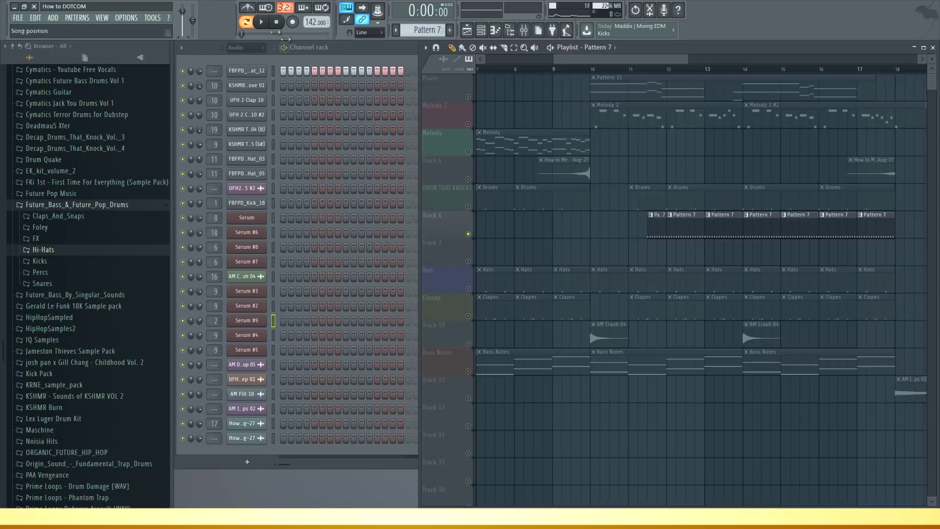
Play Pattern 7 on its own, and play the arrangement in song mode from bar 13
left_click(263, 23)
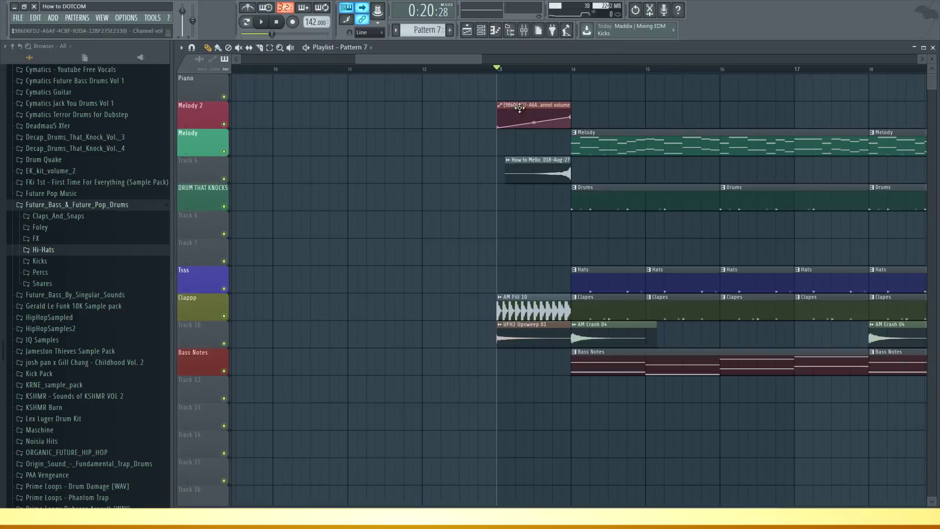
left_click(261, 23)
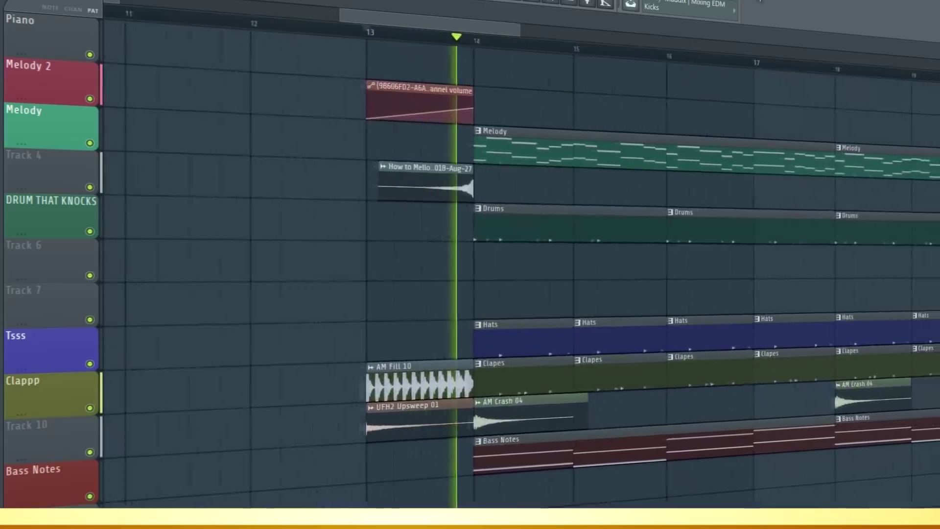